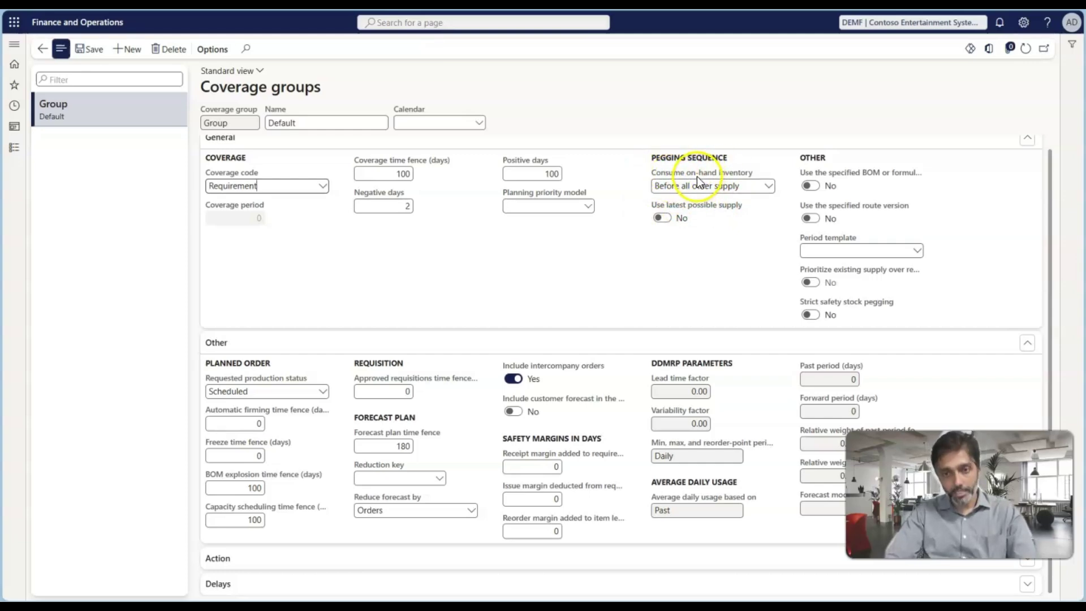
{"action": "left_click", "coordinate": [769, 188]}
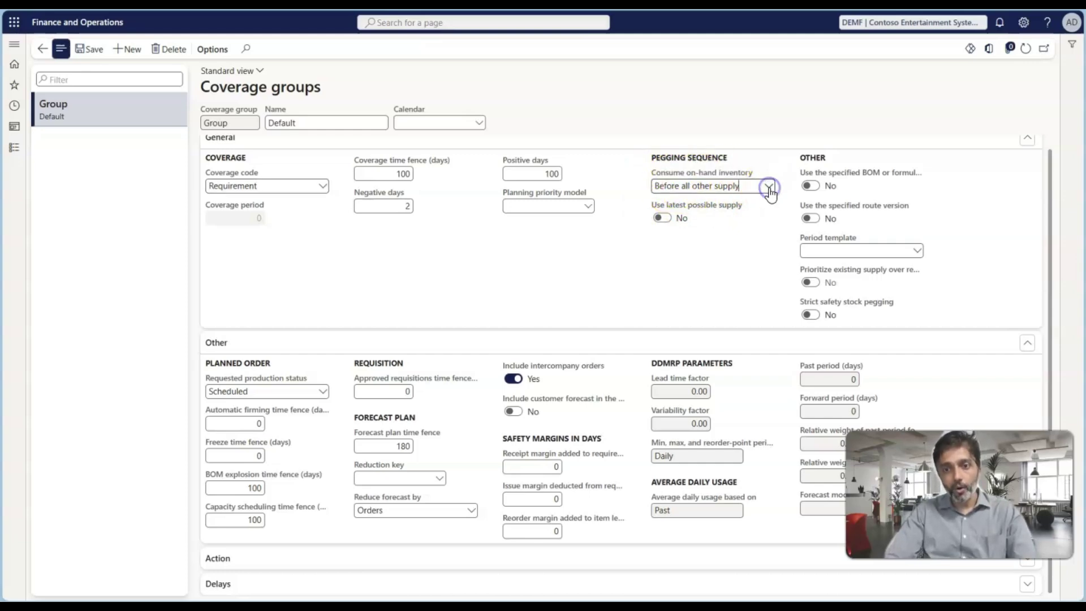
{"action": "left_click", "coordinate": [769, 188]}
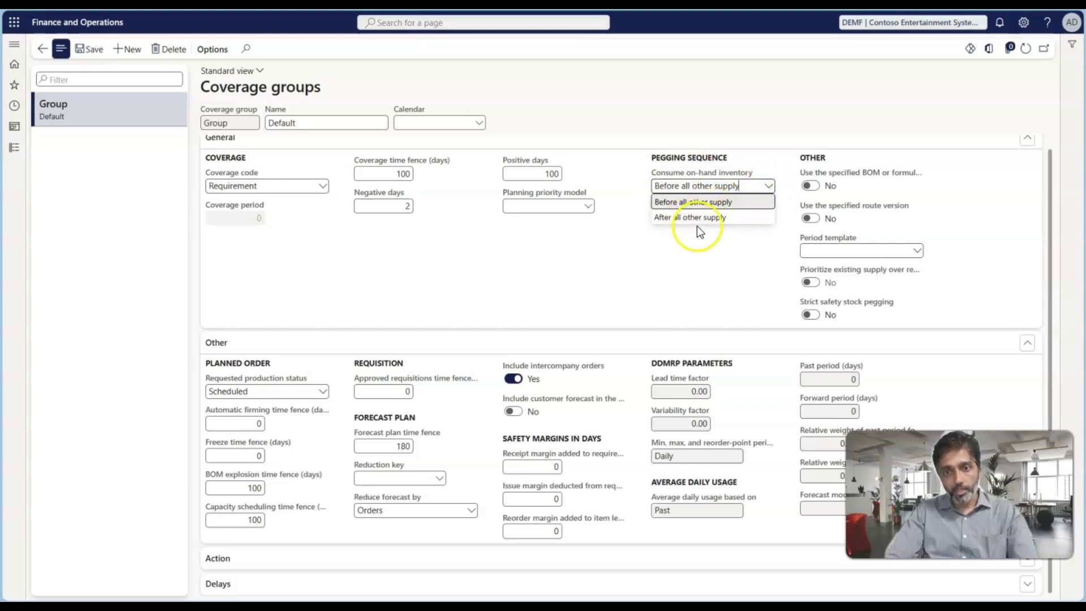
{"action": "left_click", "coordinate": [713, 249]}
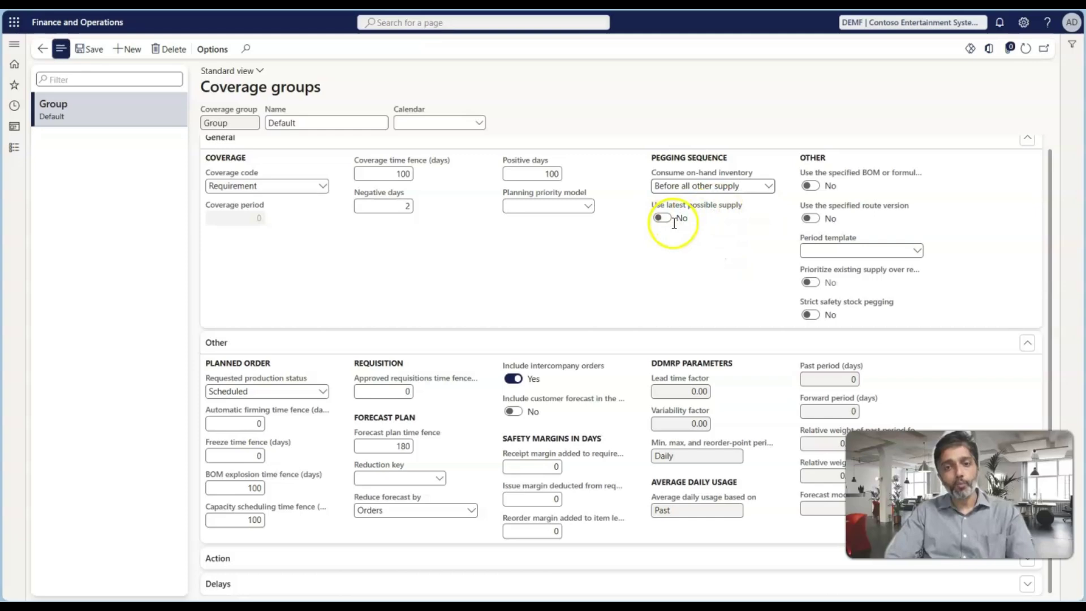
{"action": "left_click", "coordinate": [770, 189]}
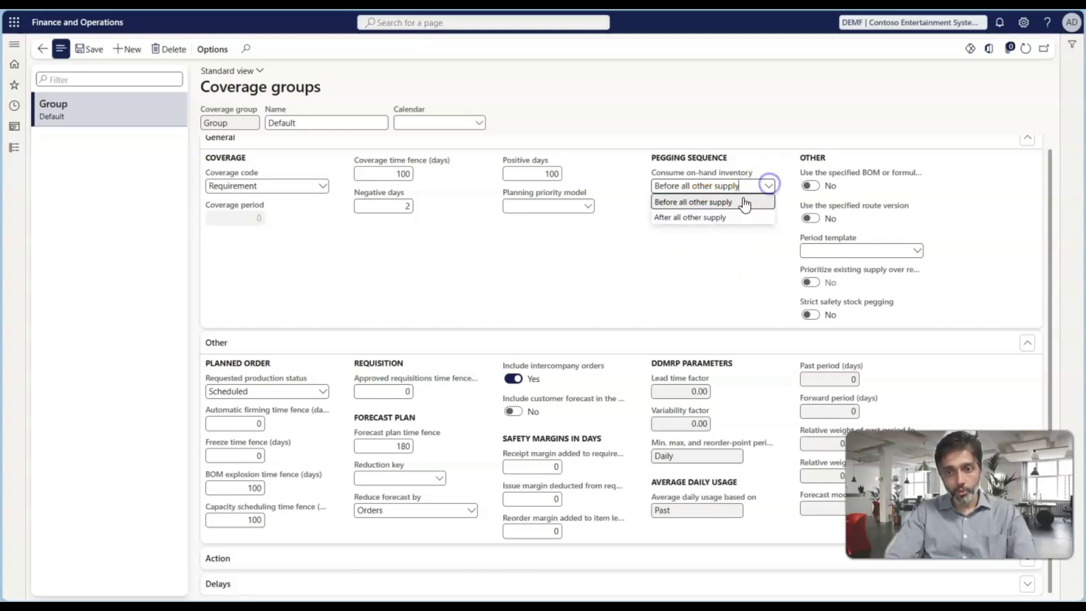
{"action": "left_click", "coordinate": [688, 219]}
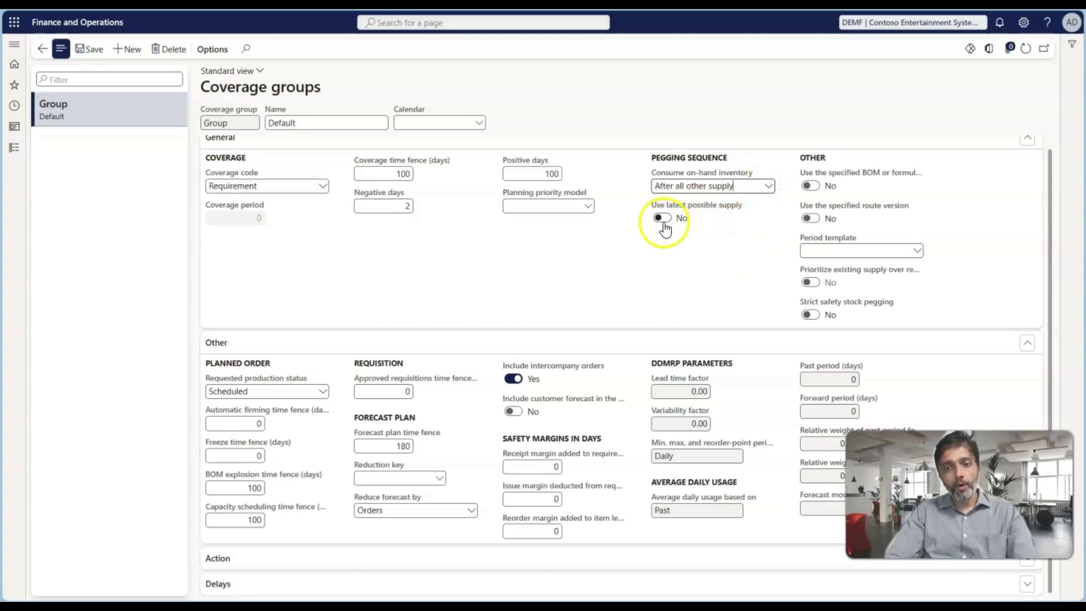
{"action": "left_click", "coordinate": [661, 221]}
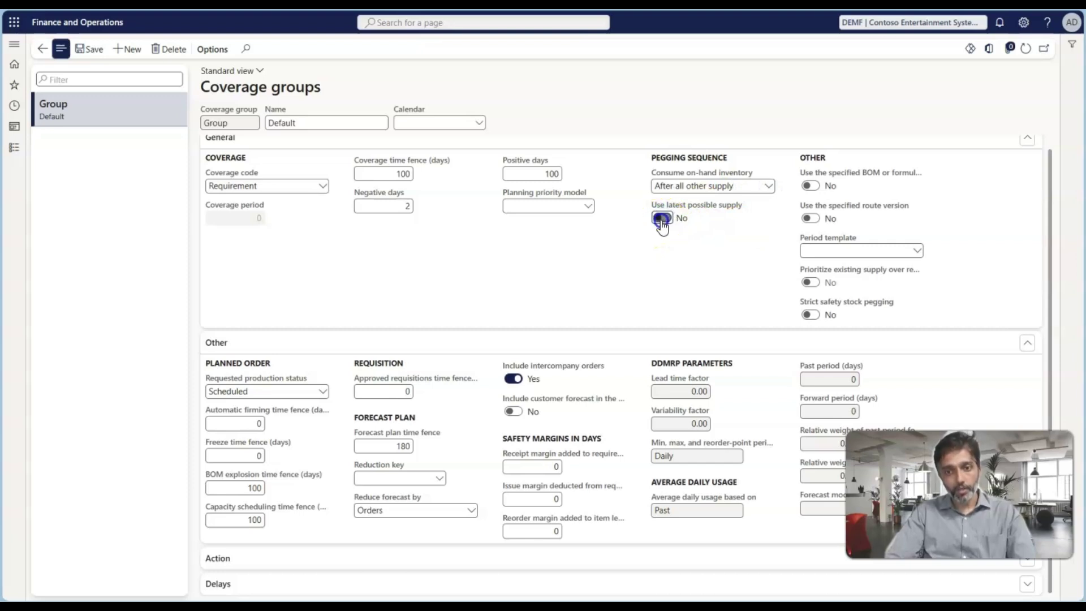
{"action": "left_click", "coordinate": [763, 188]}
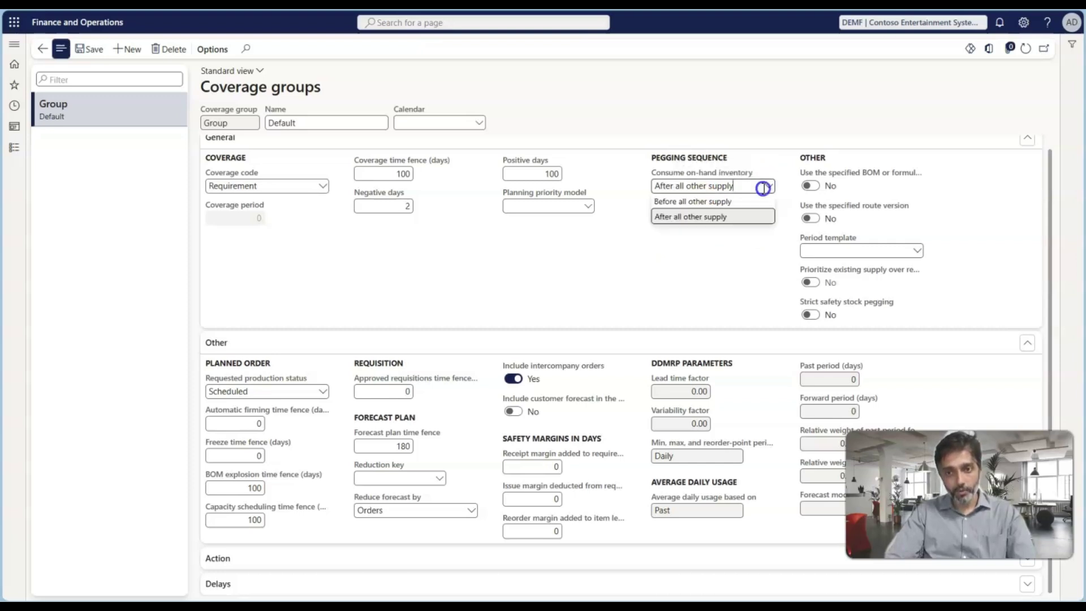
{"action": "left_click", "coordinate": [707, 202]}
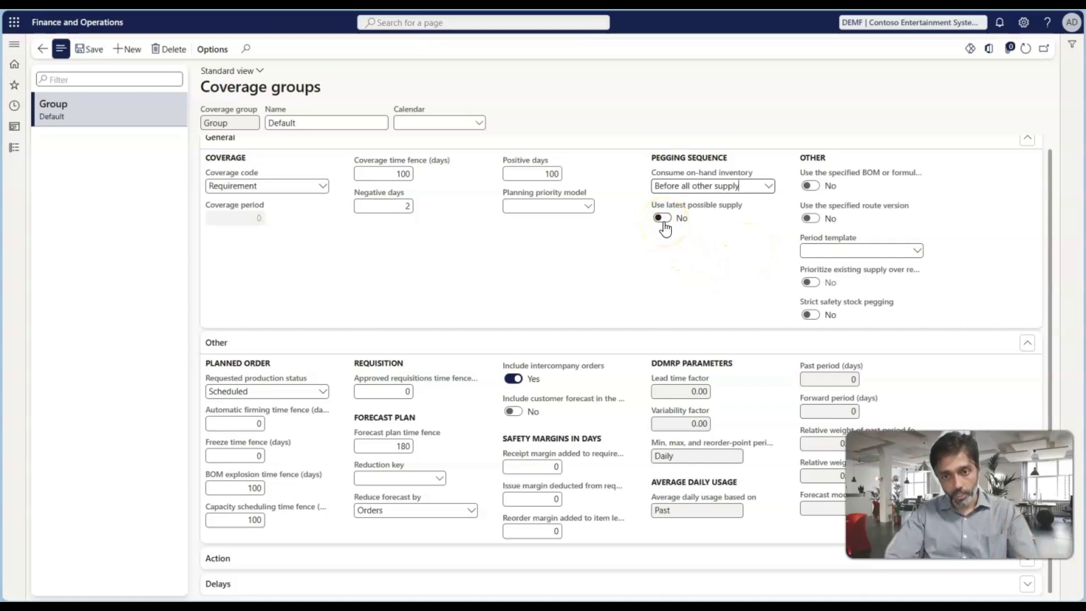
- Set the Default coverage group to consume on-hand inventory after all other supply and enable use of the latest possible supply
{"action": "left_click", "coordinate": [767, 186]}
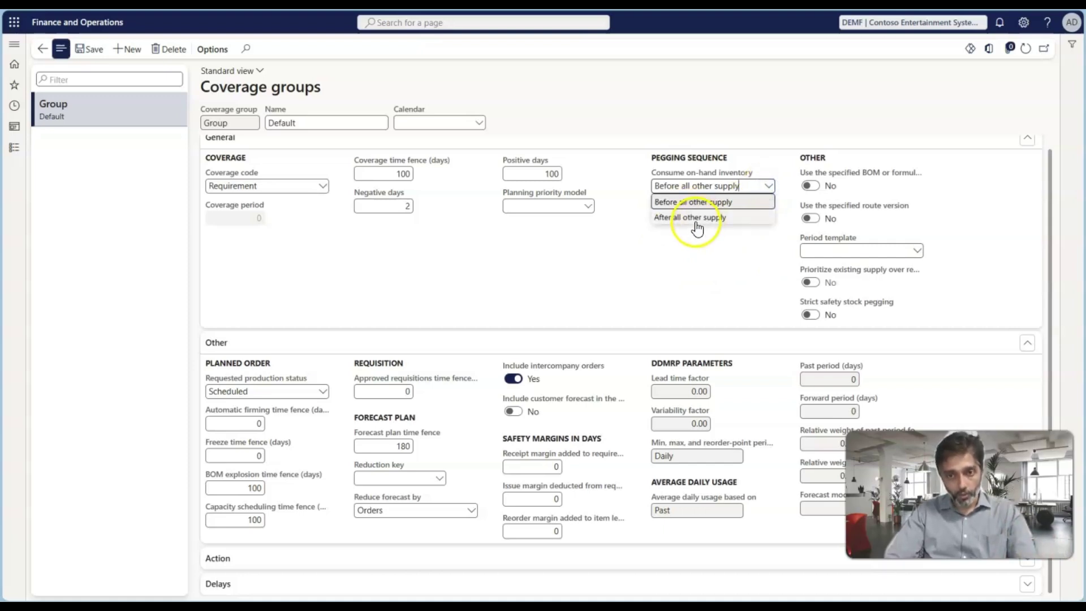
{"action": "left_click", "coordinate": [696, 222]}
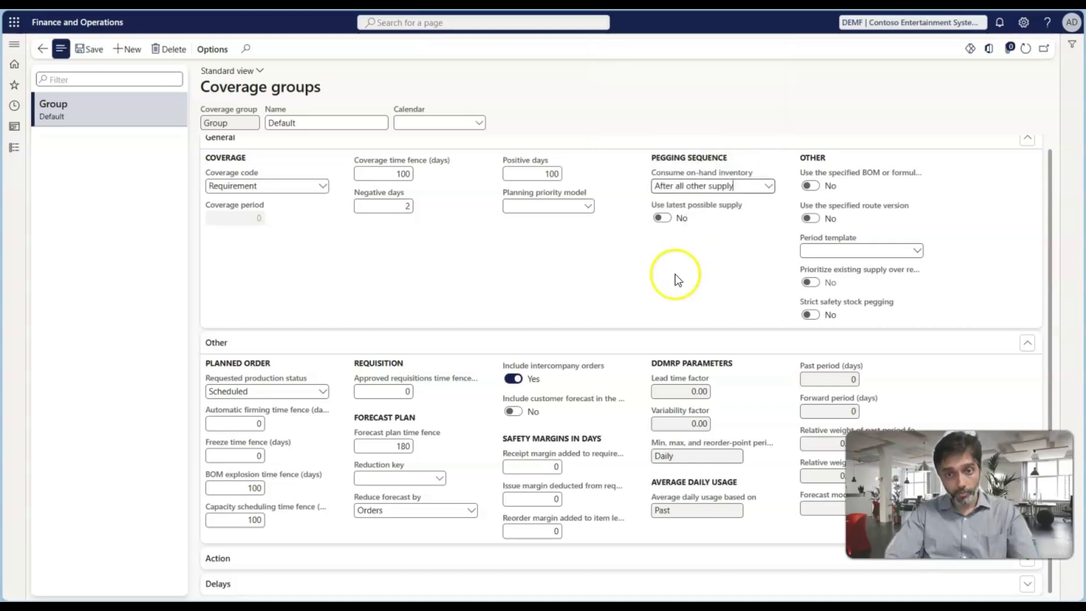
{"action": "left_click", "coordinate": [665, 220]}
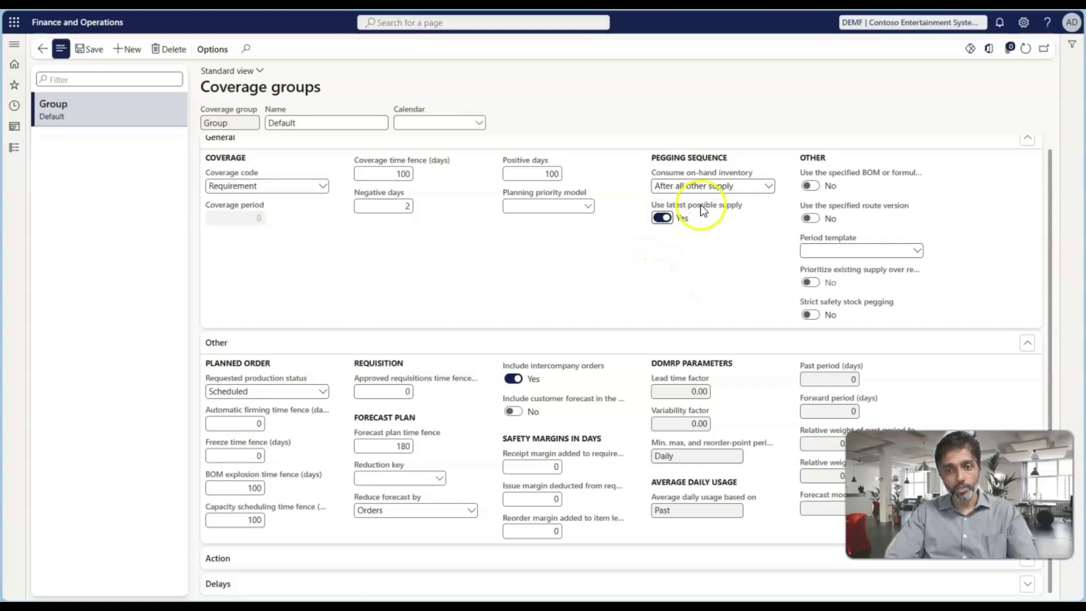
{"action": "left_click", "coordinate": [717, 252]}
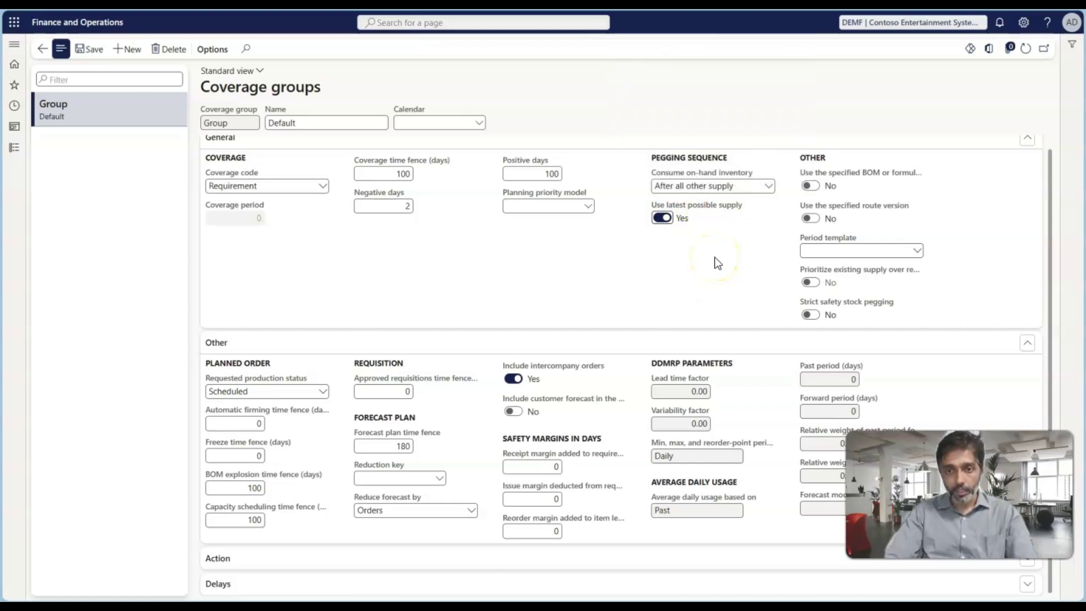
{"action": "left_click", "coordinate": [687, 195]}
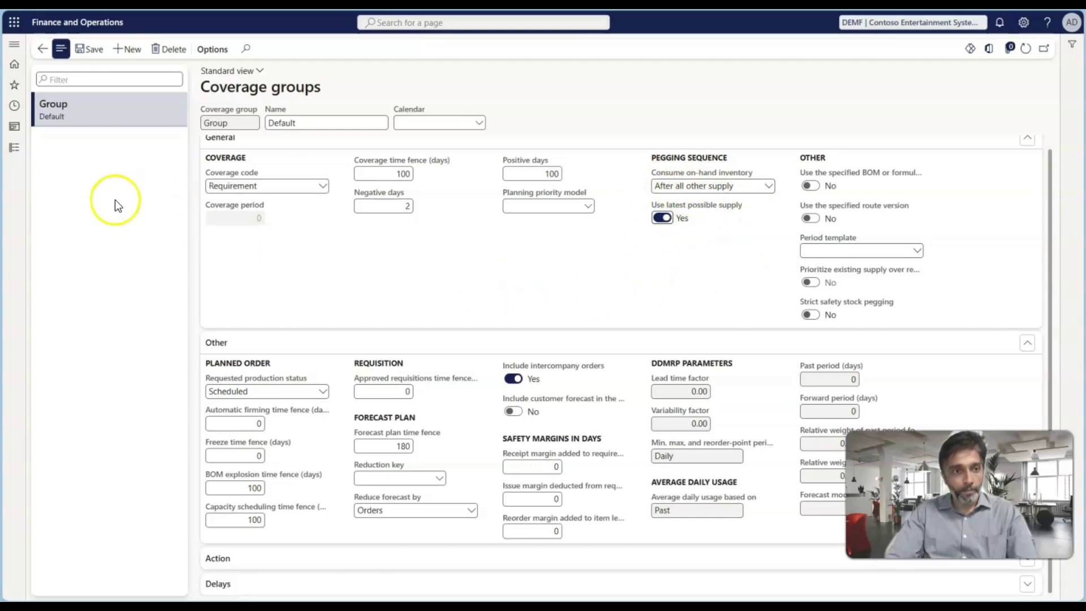
- Go to the Released products list in Product information management
{"action": "left_click", "coordinate": [14, 149]}
{"action": "scroll", "coordinate": [62, 373], "scroll_direction": "down", "scroll_amount": 4}
{"action": "scroll", "coordinate": [59, 382], "scroll_direction": "down", "scroll_amount": 4}
{"action": "scroll", "coordinate": [58, 355], "scroll_direction": "down", "scroll_amount": 1}
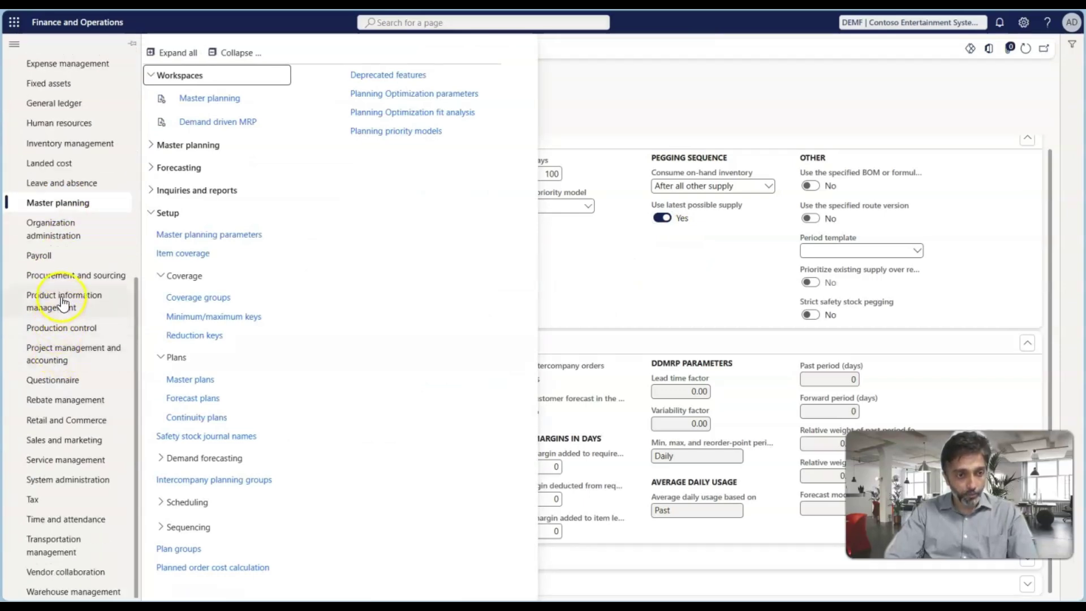
{"action": "left_click", "coordinate": [63, 304]}
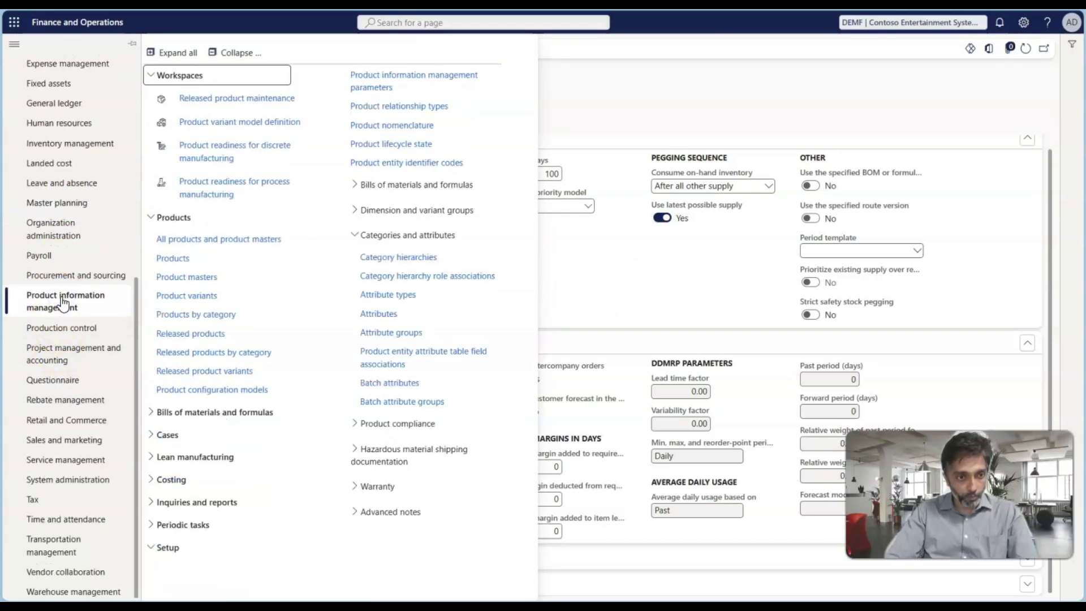
{"action": "left_click", "coordinate": [195, 334]}
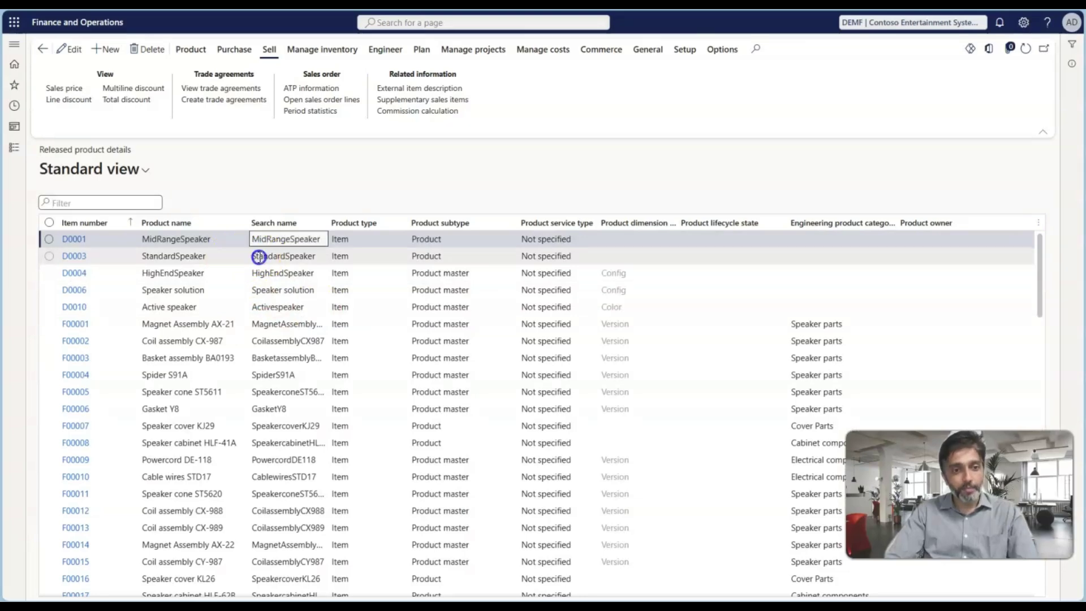
- Open the item coverage settings for product D0003, StandardSpeaker
{"action": "left_click", "coordinate": [260, 256]}
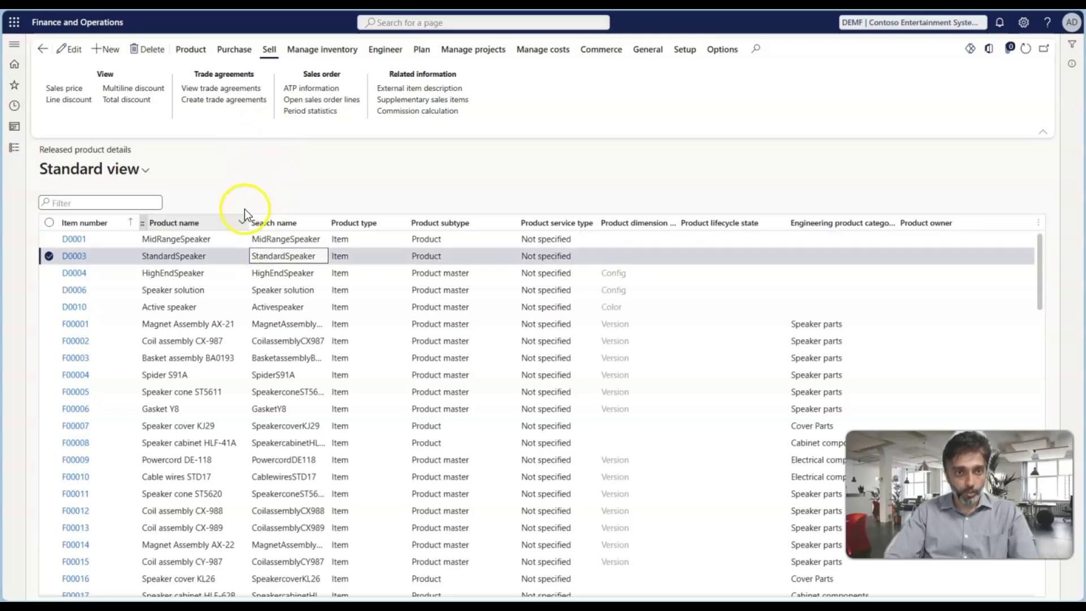
{"action": "left_click", "coordinate": [162, 230]}
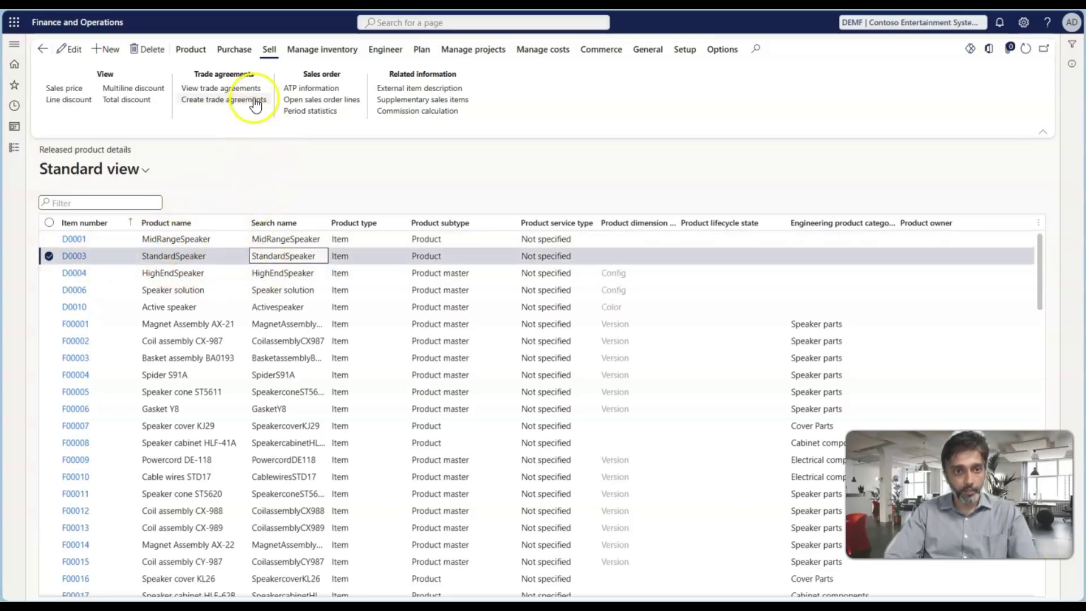
{"action": "left_click", "coordinate": [421, 49]}
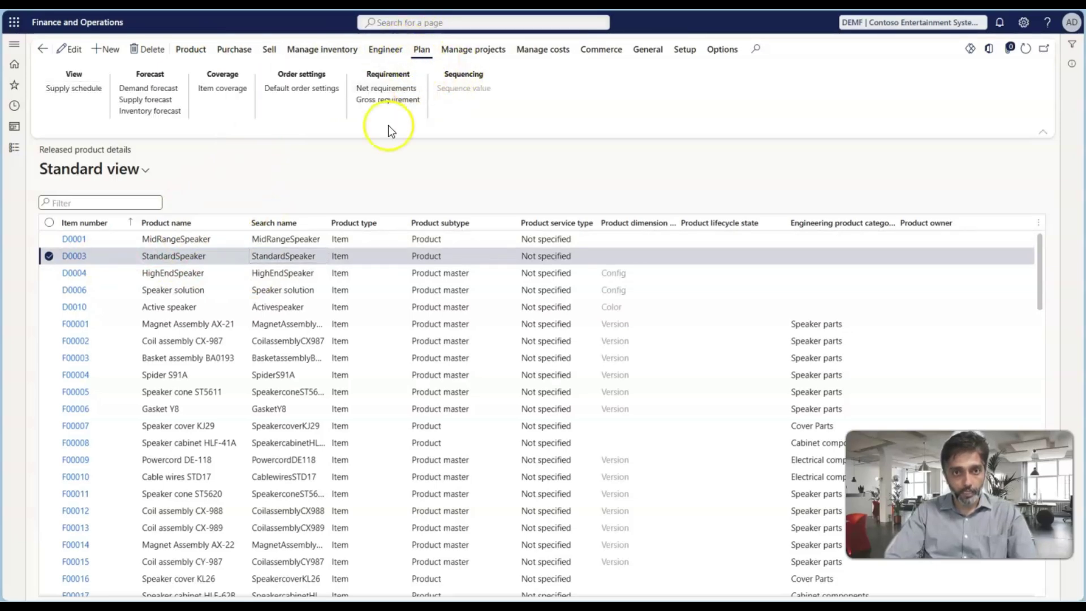
{"action": "left_click", "coordinate": [226, 92]}
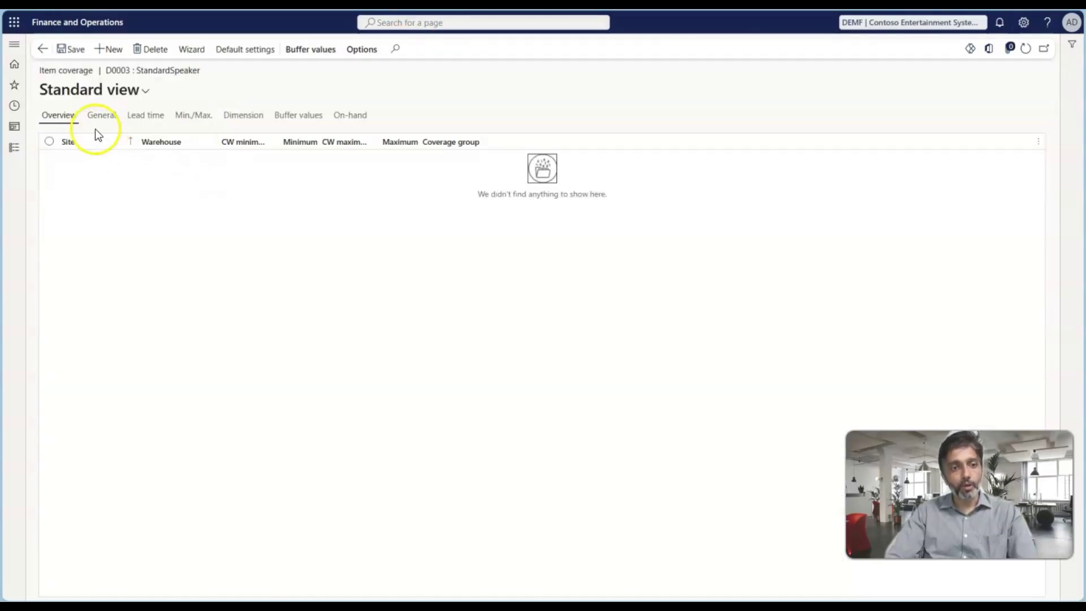
- Add an item coverage record with the default site and warehouse, and show its general settings
{"action": "left_click", "coordinate": [103, 54]}
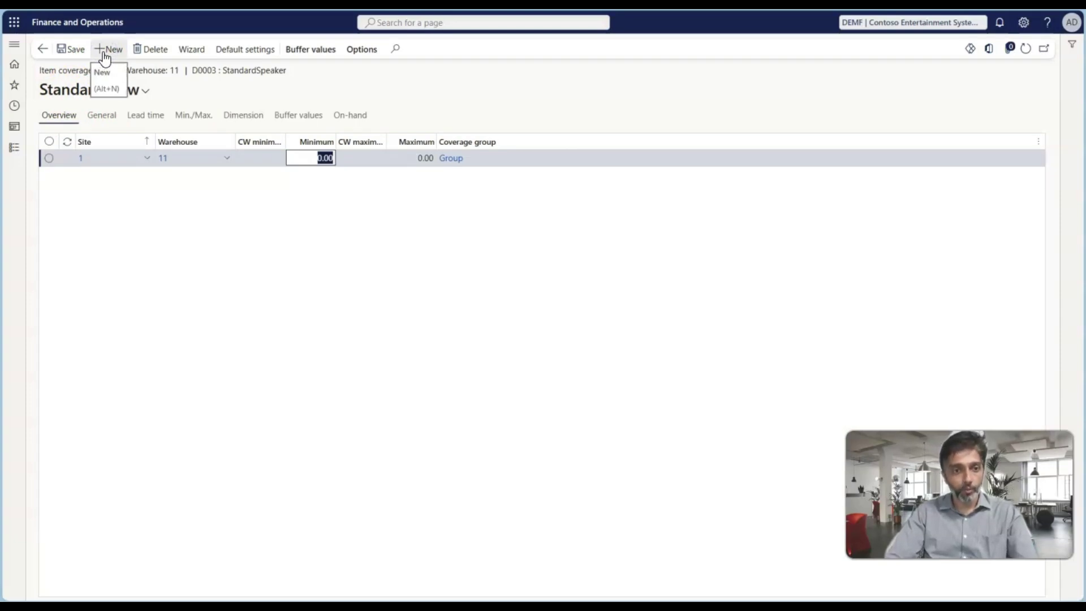
{"action": "left_click", "coordinate": [107, 121]}
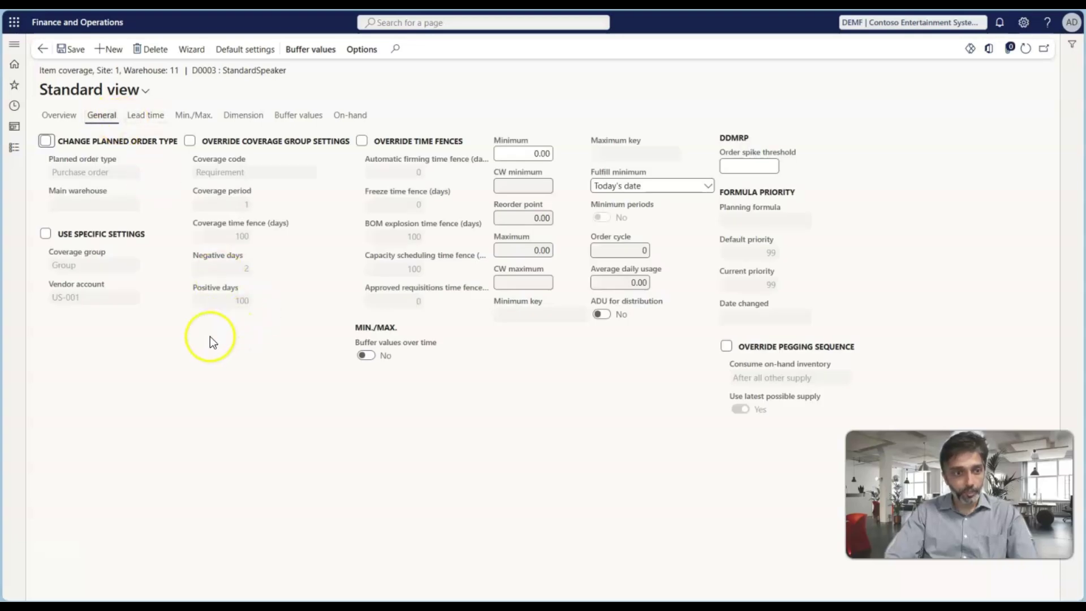
{"action": "left_click", "coordinate": [130, 291]}
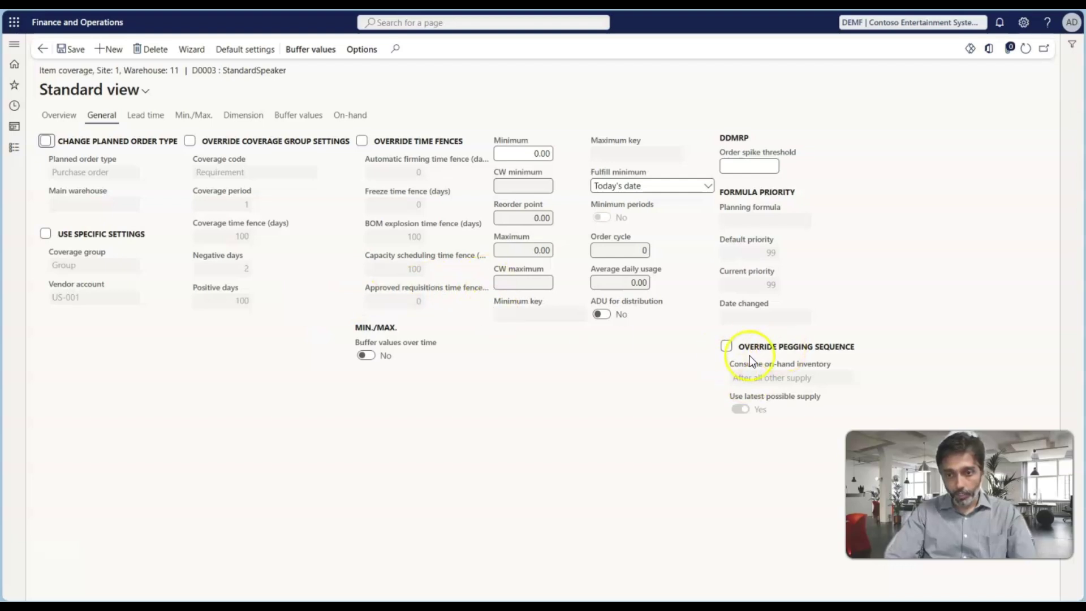
- Override the item's pegging sequence to consume on-hand inventory before all other supply, with use of the latest possible supply turned off
{"action": "left_click", "coordinate": [727, 347]}
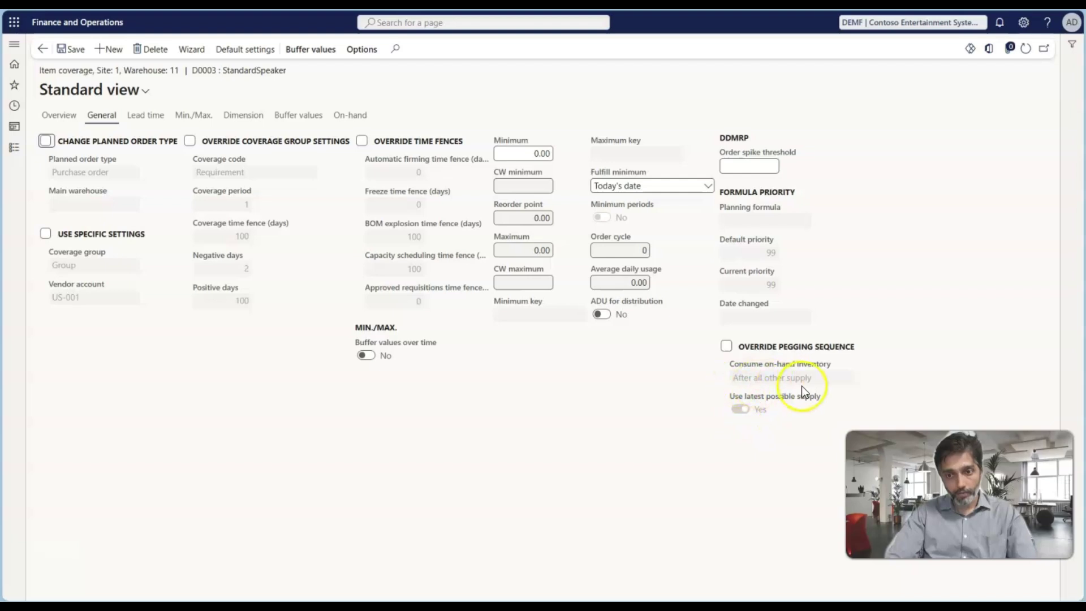
{"action": "left_click", "coordinate": [727, 349]}
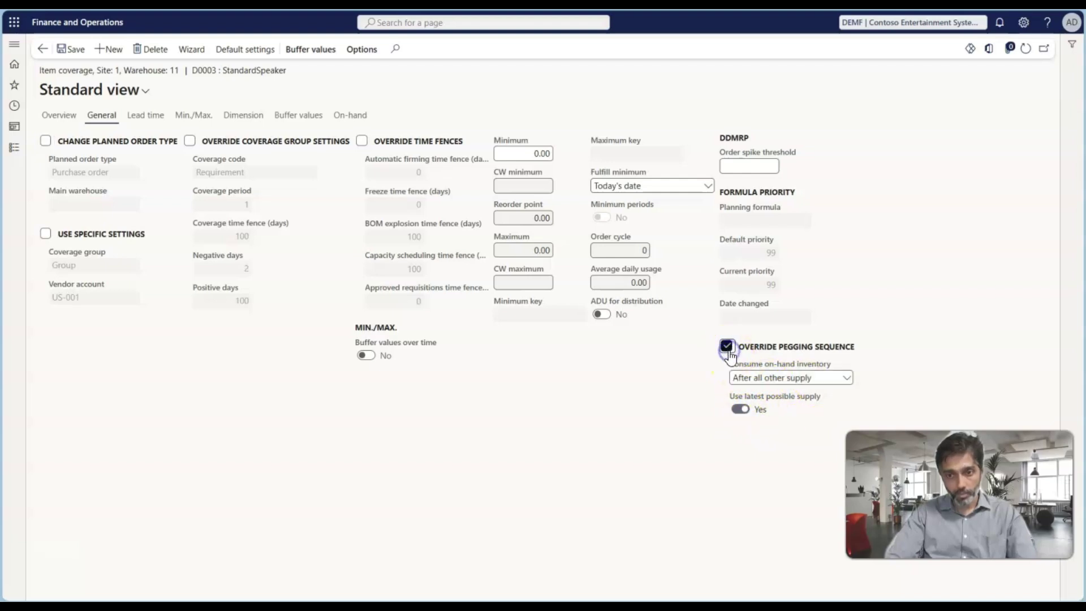
{"action": "left_click", "coordinate": [844, 379]}
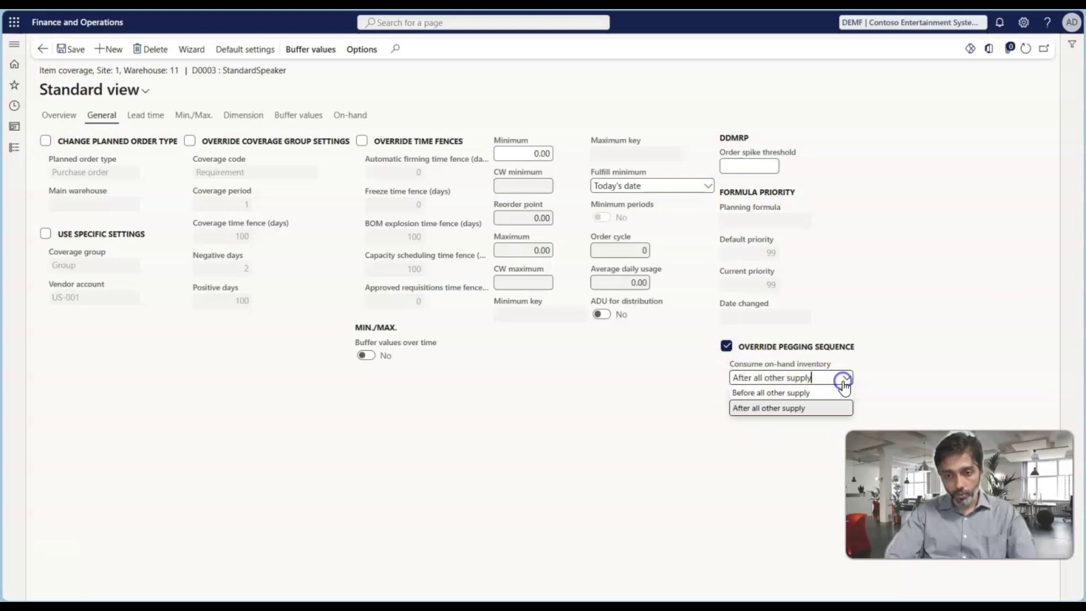
{"action": "left_click", "coordinate": [772, 391]}
{"action": "left_click", "coordinate": [739, 410]}
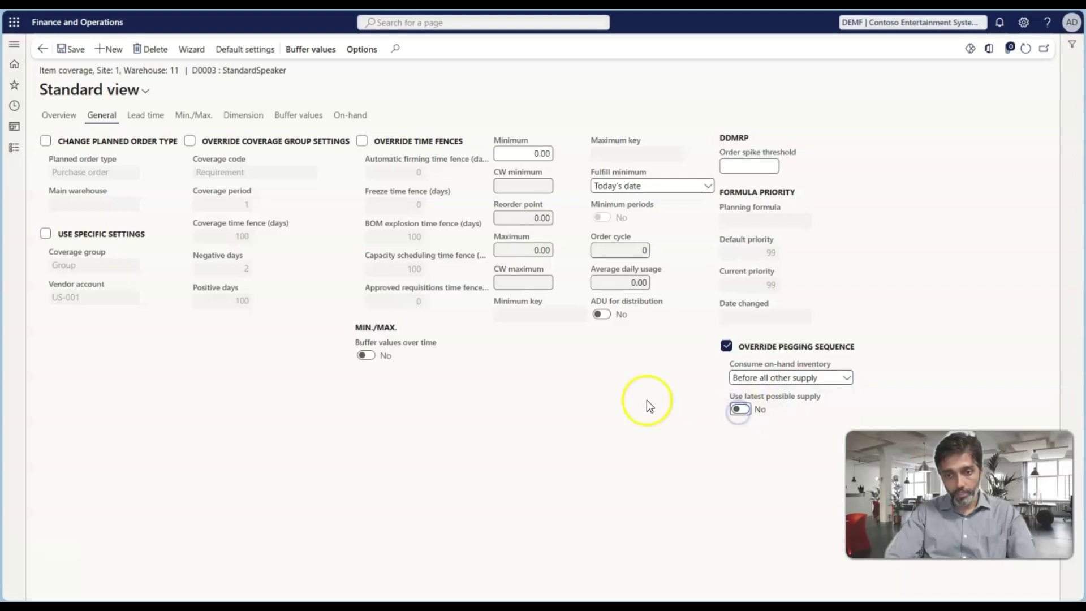
{"action": "left_click", "coordinate": [202, 71]}
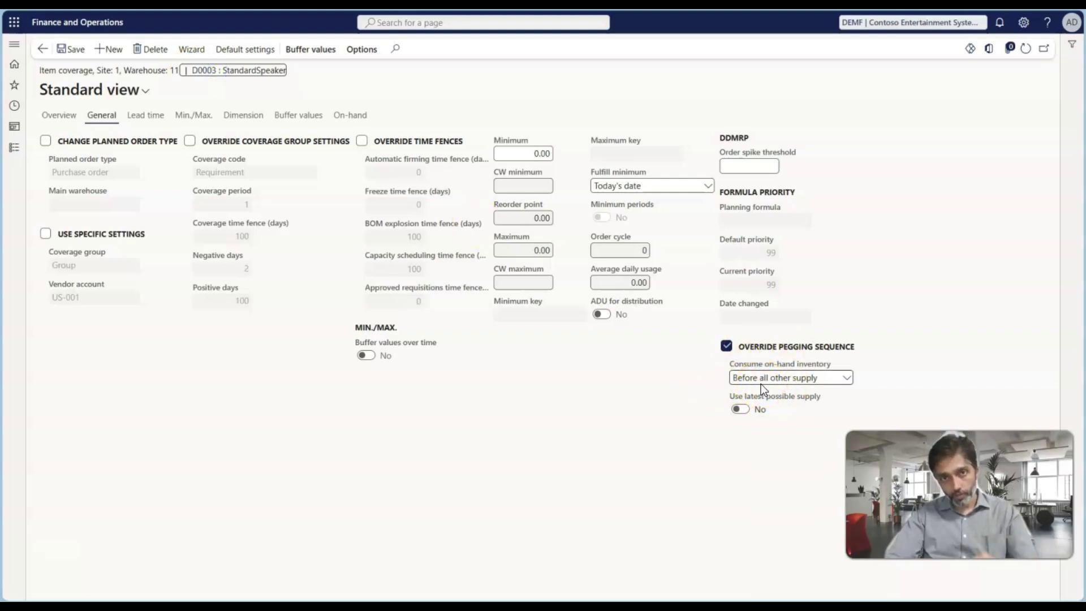
{"action": "left_click", "coordinate": [334, 361]}
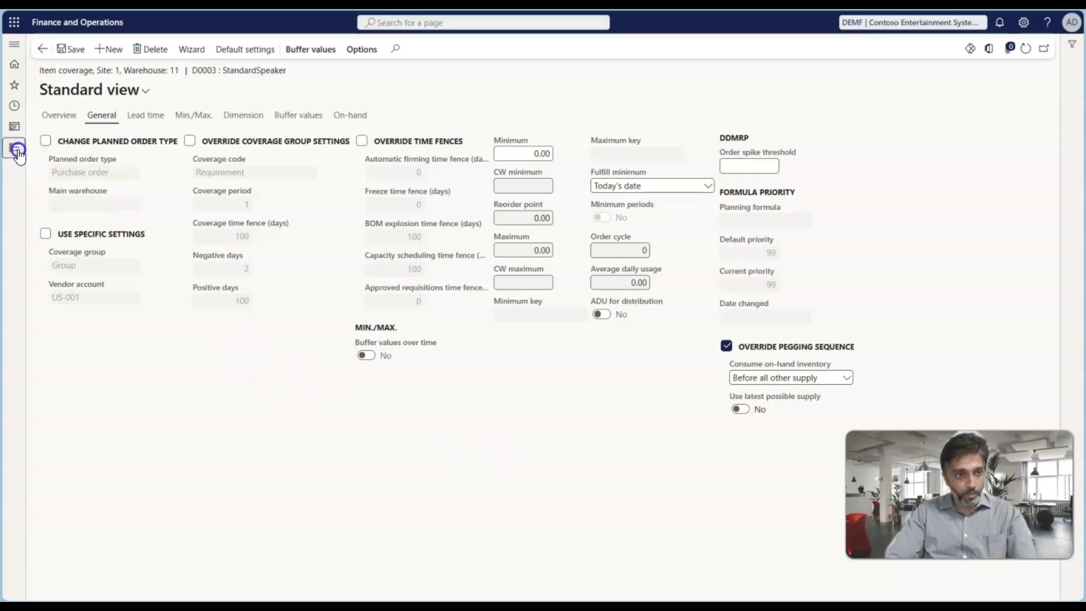
- Go to the Master plans setup in Master planning and view the settings of plan 10, Static Masterplan
{"action": "left_click", "coordinate": [14, 147]}
{"action": "left_click", "coordinate": [56, 309]}
{"action": "scroll", "coordinate": [62, 318], "scroll_direction": "down", "scroll_amount": 6}
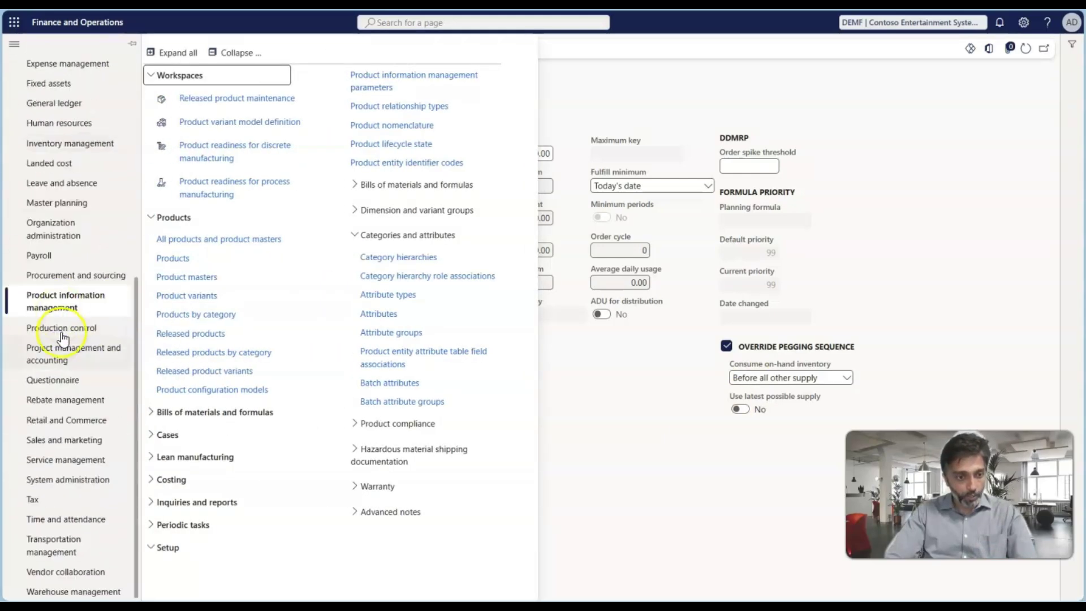
{"action": "left_click", "coordinate": [76, 296]}
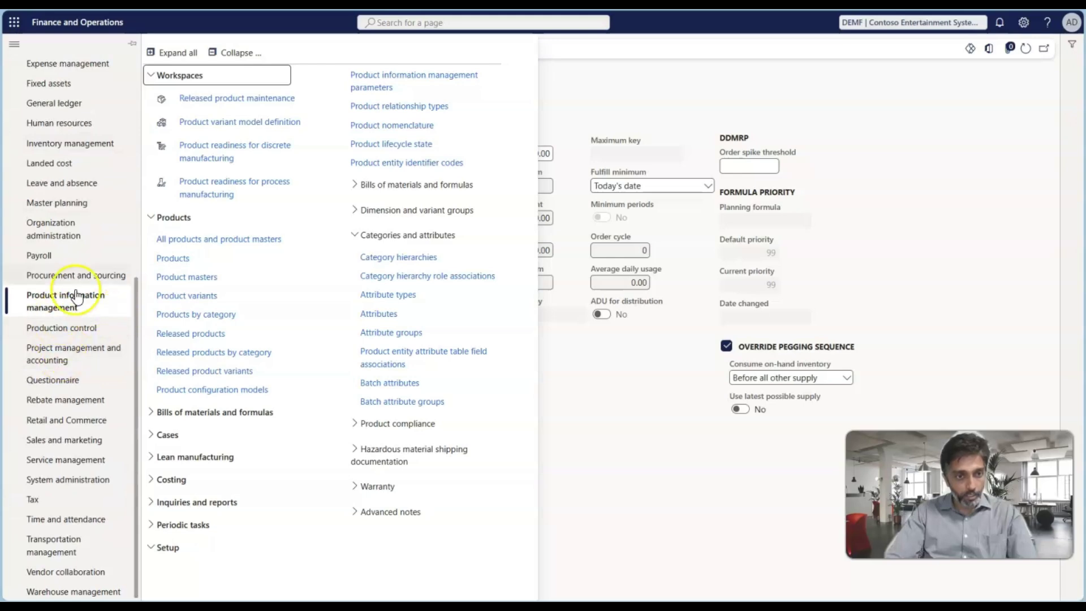
{"action": "left_click", "coordinate": [69, 204]}
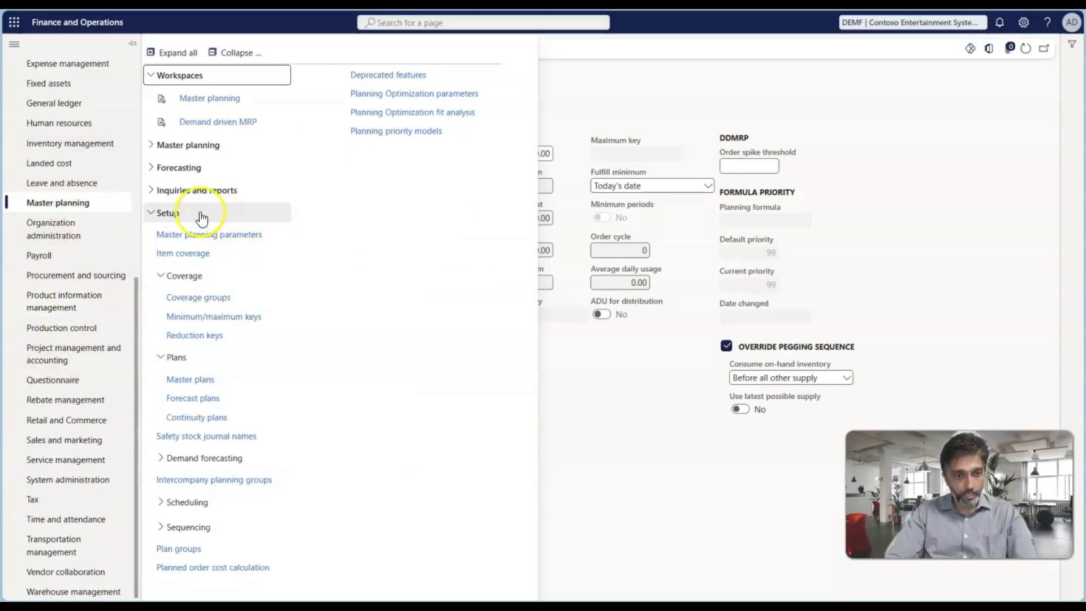
{"action": "left_click", "coordinate": [189, 389]}
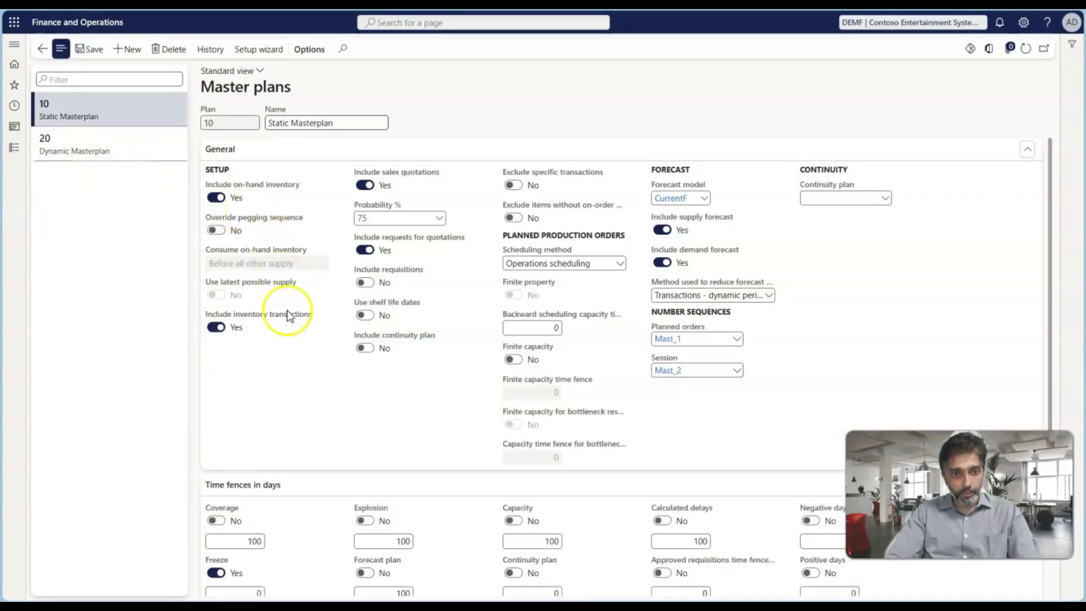
{"action": "scroll", "coordinate": [293, 327], "scroll_direction": "down", "scroll_amount": 2}
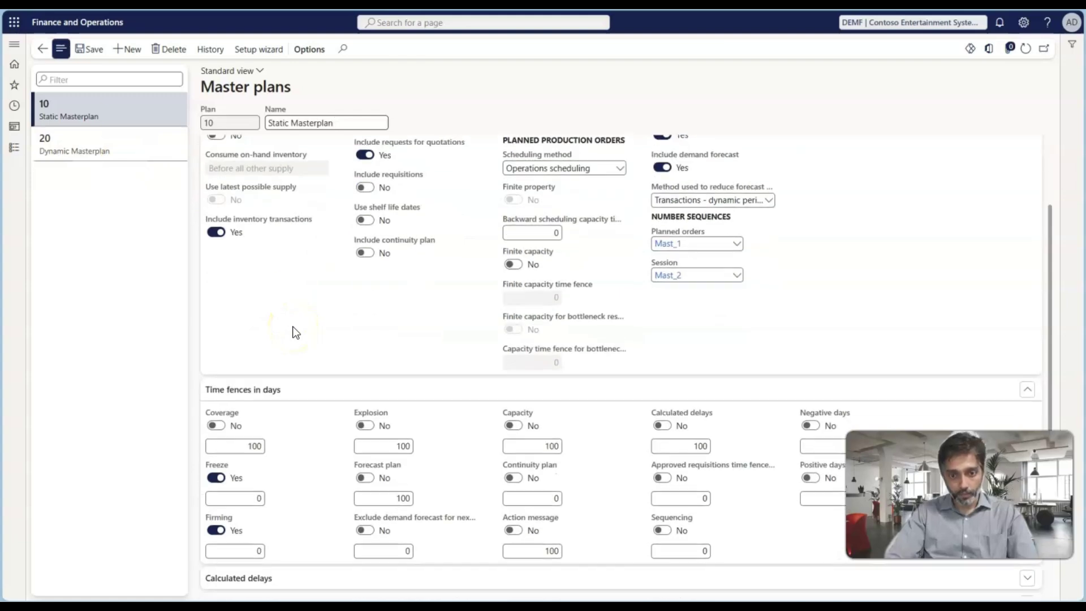
{"action": "scroll", "coordinate": [293, 327], "scroll_direction": "down", "scroll_amount": 1}
{"action": "scroll", "coordinate": [293, 327], "scroll_direction": "up", "scroll_amount": 3}
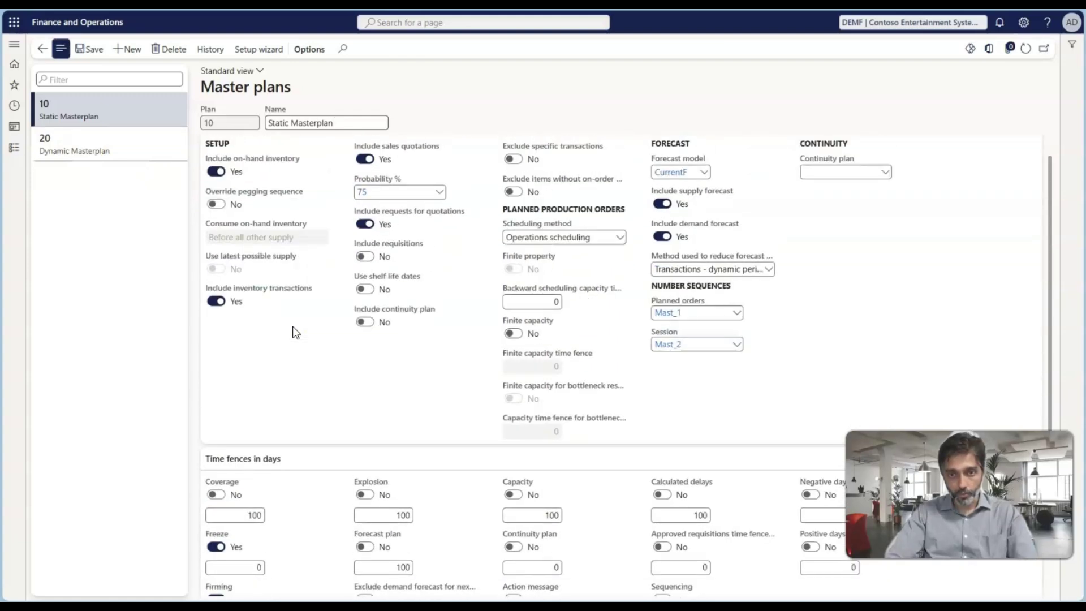
- Expand all sections of the Static Masterplan and examine its general settings, time fences and remaining sections
{"action": "scroll", "coordinate": [293, 327], "scroll_direction": "up", "scroll_amount": 1}
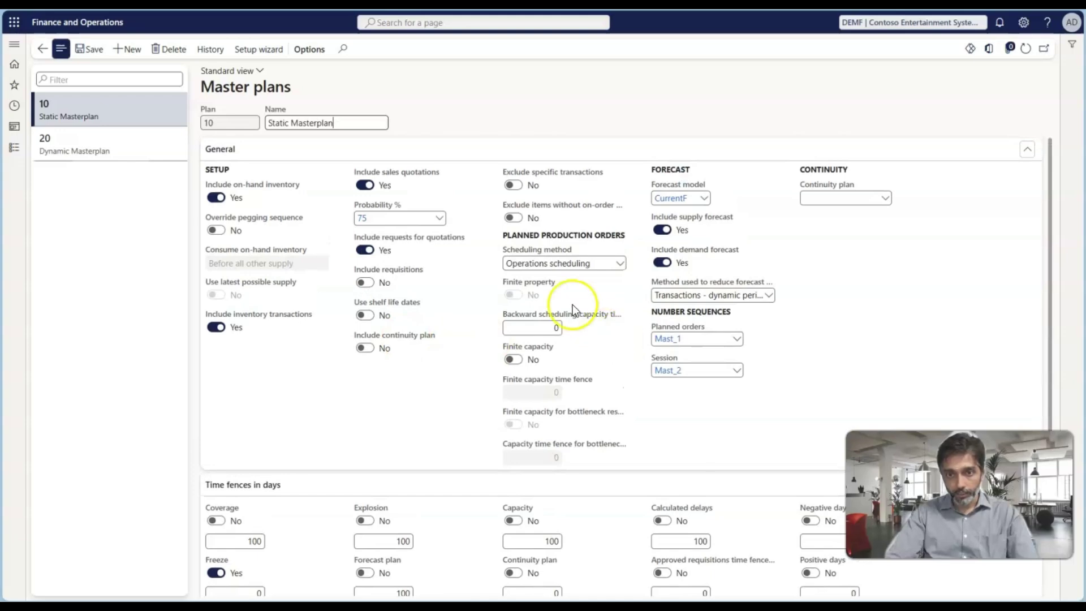
{"action": "scroll", "coordinate": [403, 368], "scroll_direction": "down", "scroll_amount": 1}
{"action": "scroll", "coordinate": [403, 369], "scroll_direction": "down", "scroll_amount": 3}
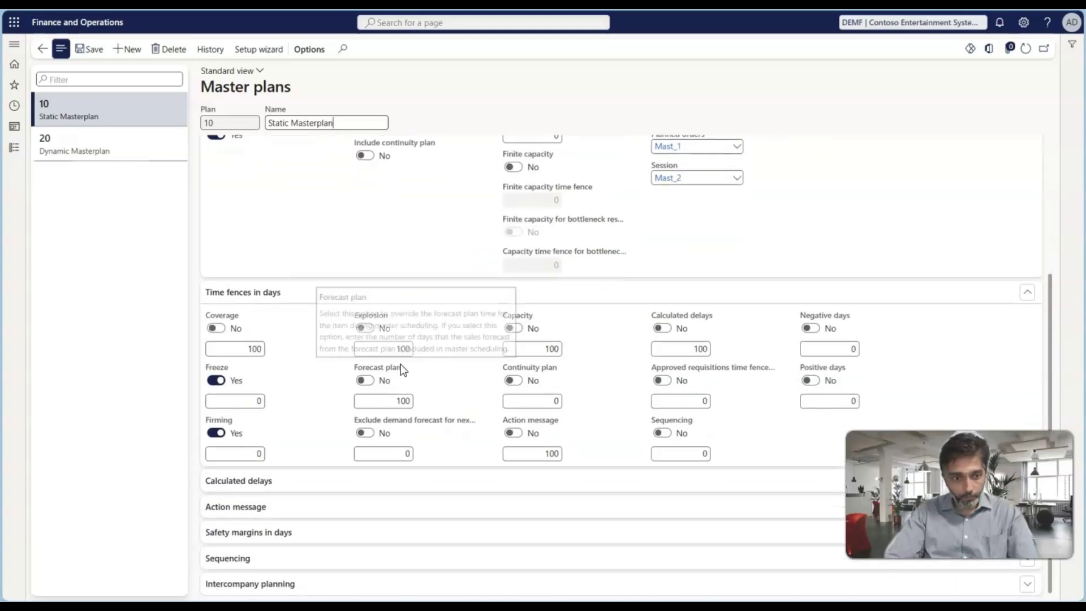
{"action": "scroll", "coordinate": [303, 176], "scroll_direction": "up", "scroll_amount": 3}
{"action": "left_click", "coordinate": [360, 179]}
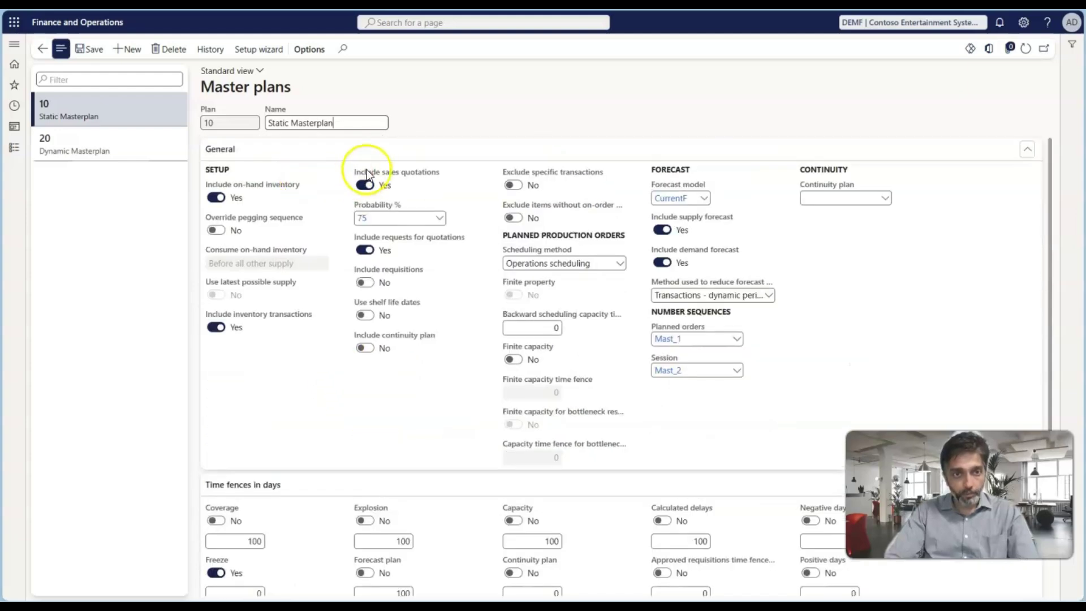
{"action": "right_click", "coordinate": [375, 142]}
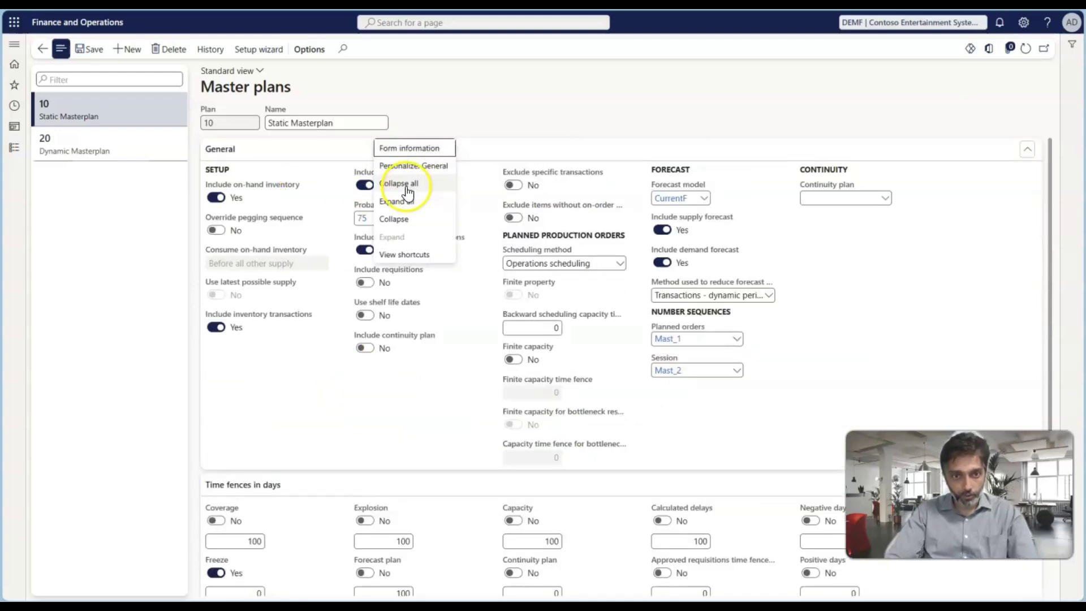
{"action": "left_click", "coordinate": [400, 203]}
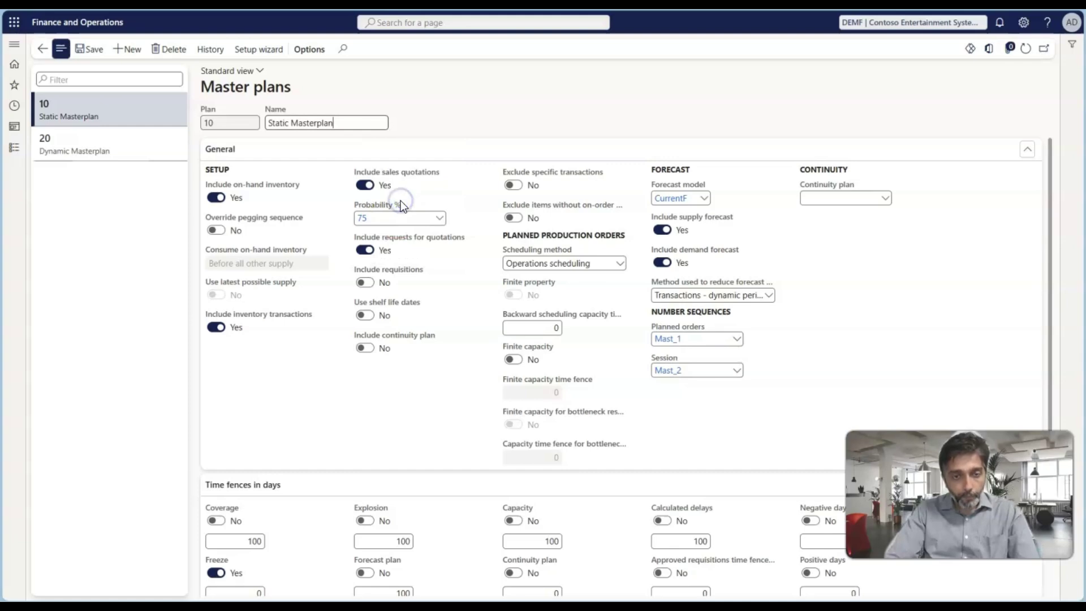
{"action": "scroll", "coordinate": [412, 229], "scroll_direction": "down", "scroll_amount": 10}
{"action": "scroll", "coordinate": [290, 251], "scroll_direction": "up", "scroll_amount": 7}
{"action": "scroll", "coordinate": [304, 282], "scroll_direction": "up", "scroll_amount": 3}
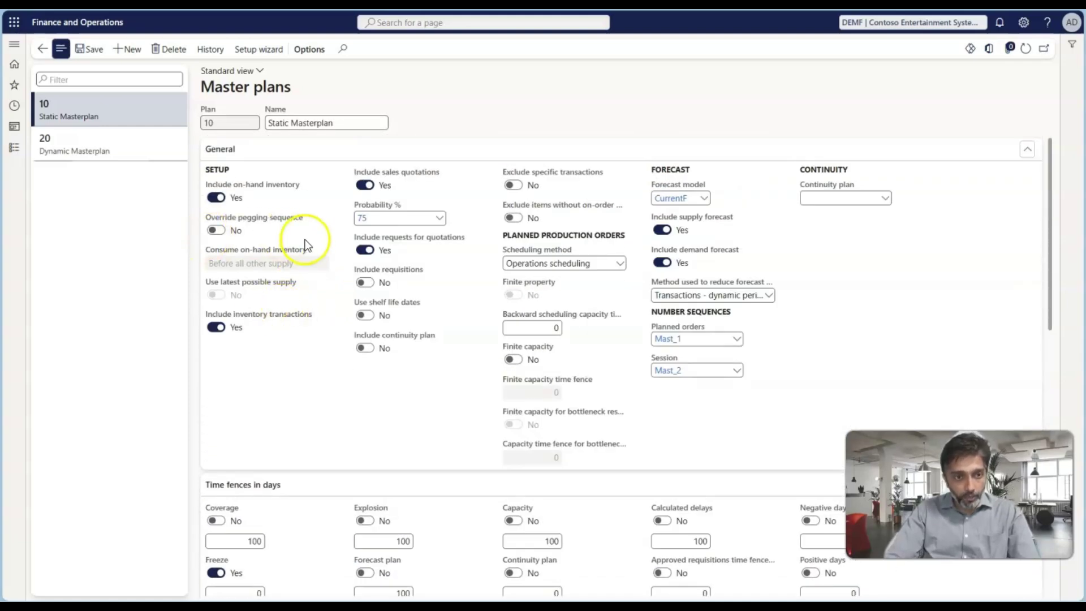
- Turn on the pegging sequence override for the Static Masterplan and switch it back off
{"action": "left_click", "coordinate": [221, 233]}
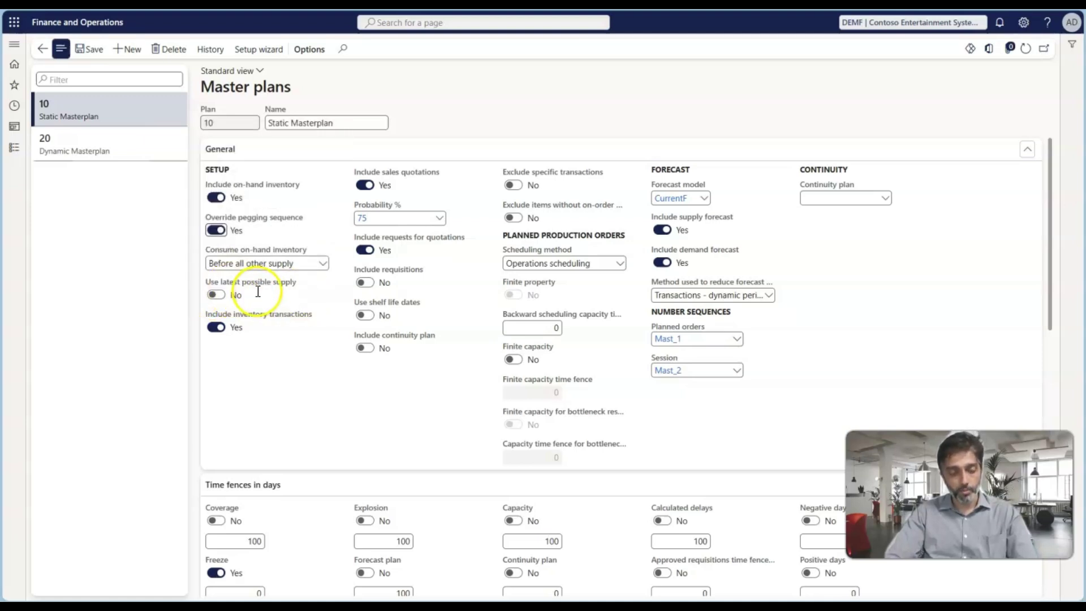
{"action": "left_click", "coordinate": [215, 230]}
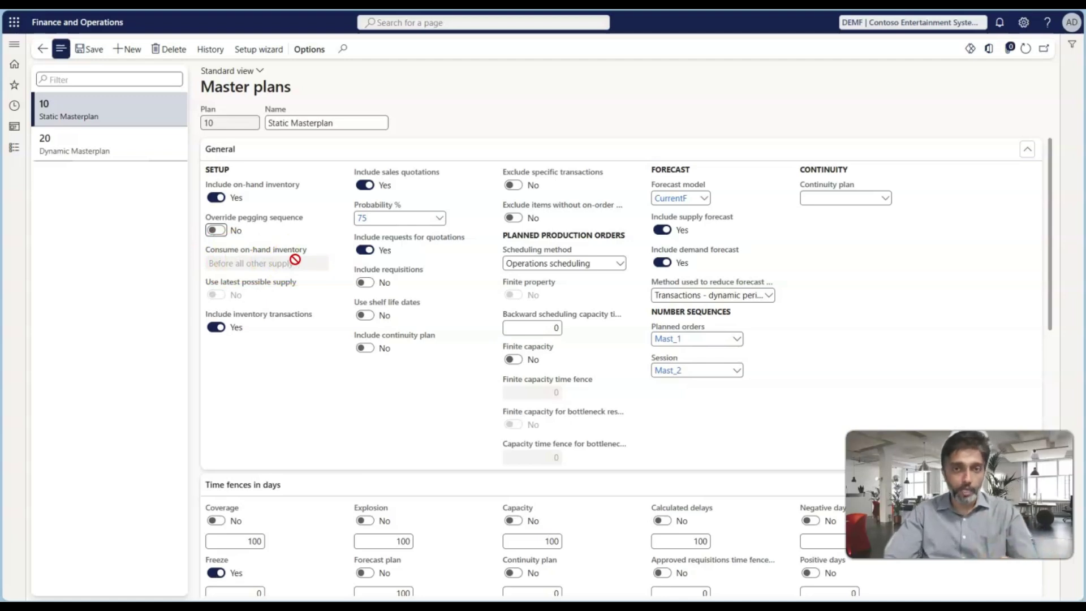
{"action": "left_click", "coordinate": [319, 357]}
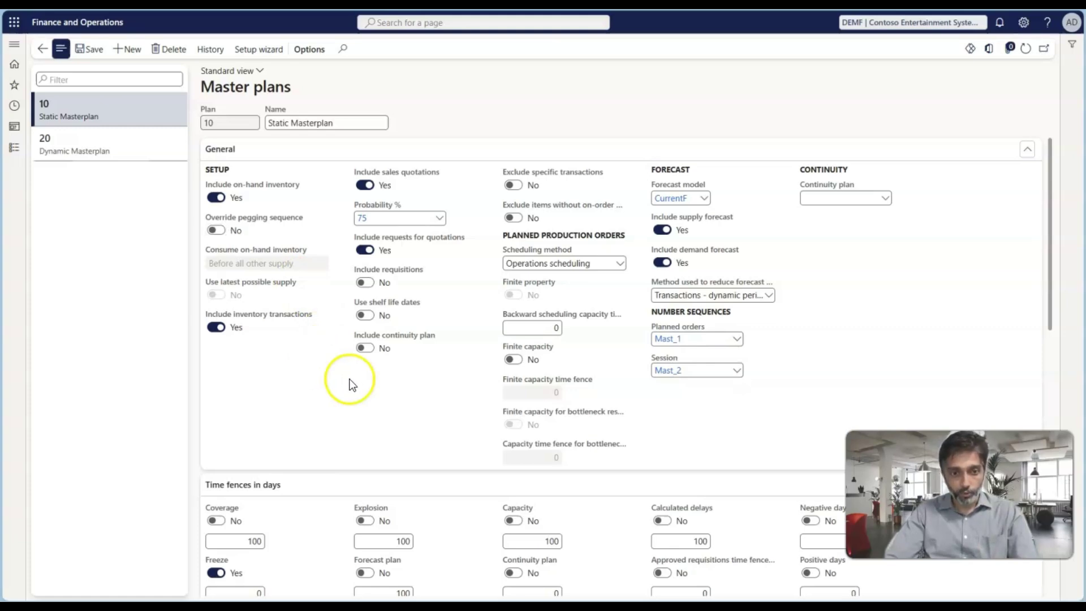
- Switch to the Pegging Sequence slide to review the override hierarchy, and return to the Master plans page
{"action": "key", "text": "alt+Tab"}
{"action": "key", "text": "alt+Tab"}
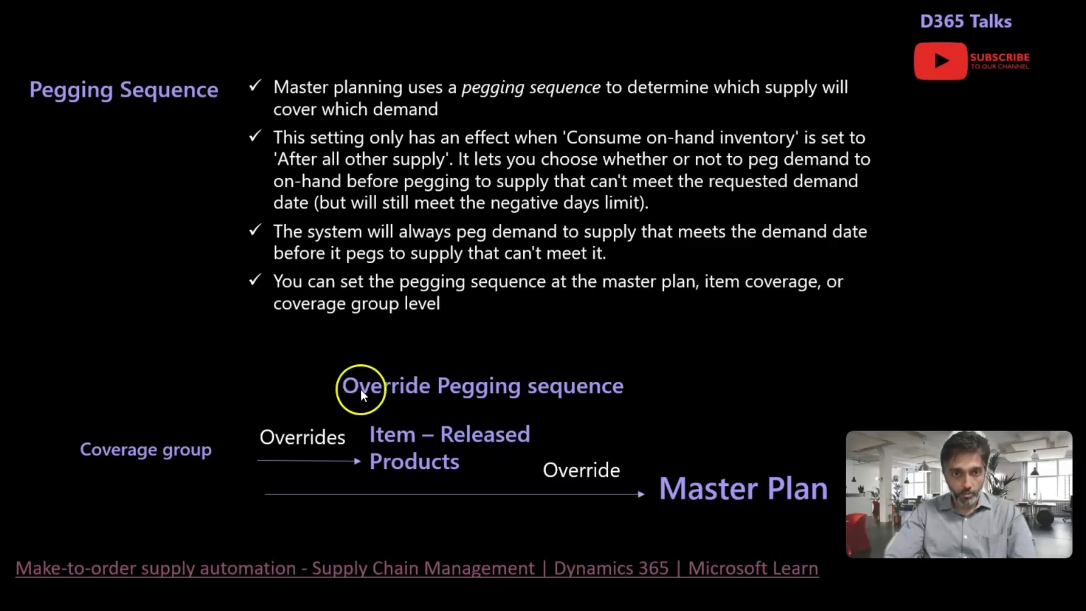
{"action": "key", "text": "alt+Tab"}
{"action": "key", "text": "alt+Tab"}
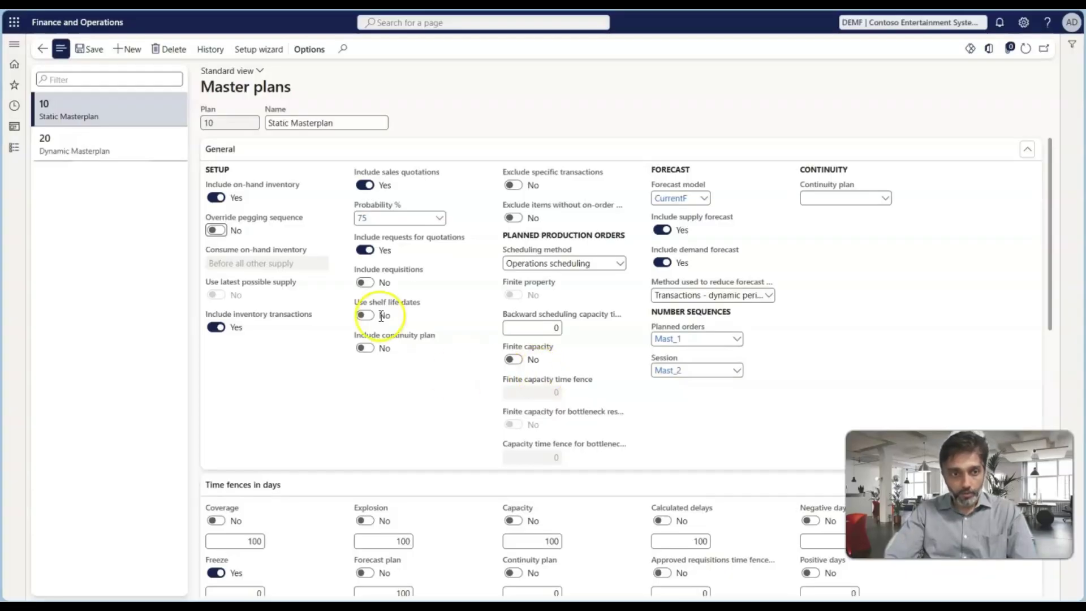
- Open the Coverage groups setup in Master planning and set the Default group to consume on-hand inventory after all other supply
{"action": "left_click", "coordinate": [15, 147]}
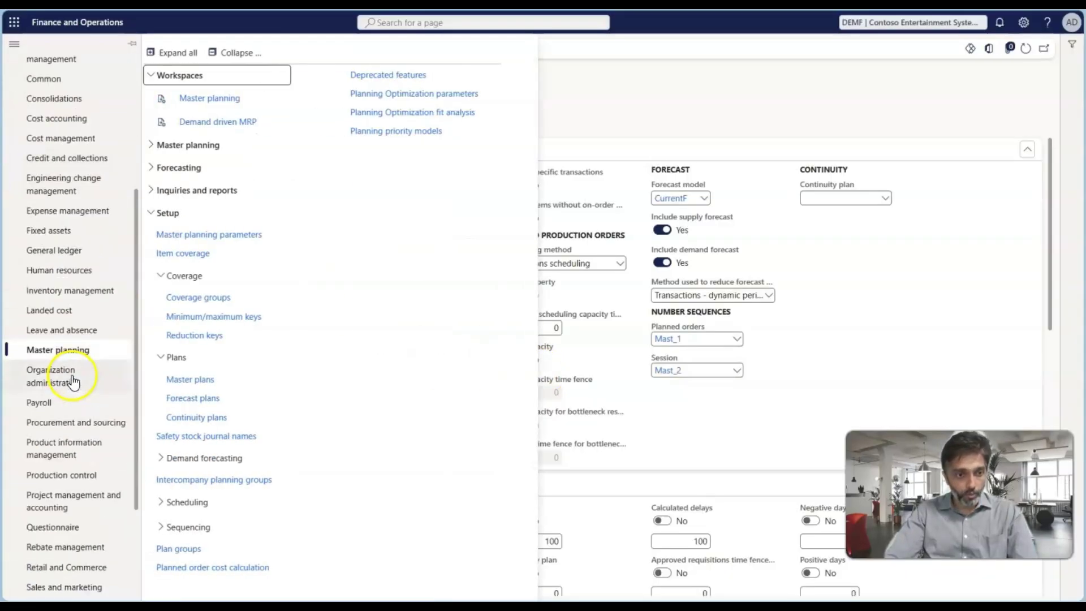
{"action": "left_click", "coordinate": [197, 297]}
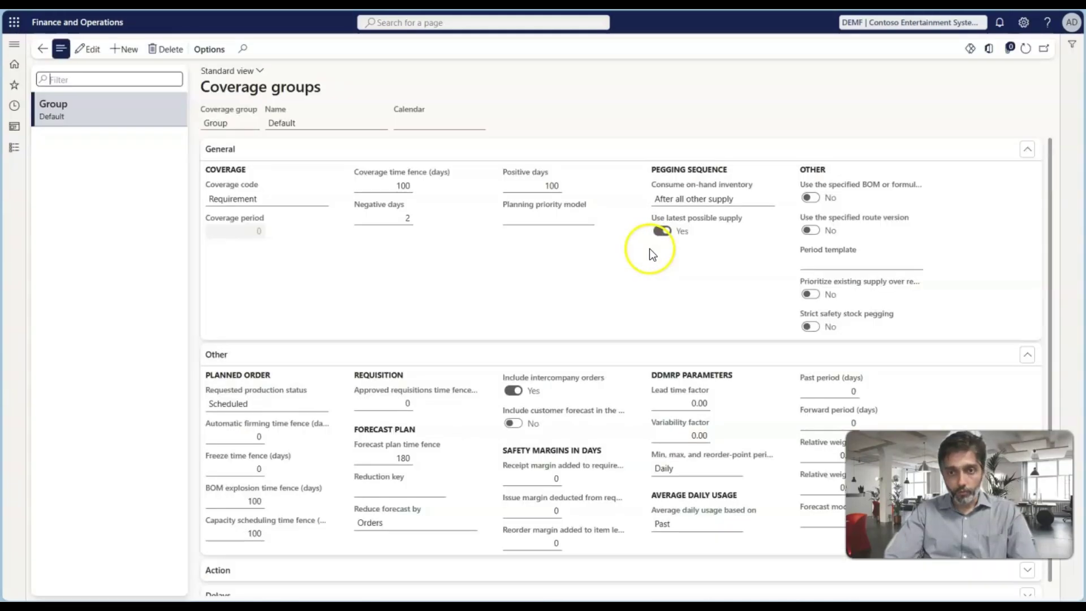
{"action": "left_click", "coordinate": [770, 198]}
{"action": "left_click", "coordinate": [768, 199]}
{"action": "left_click", "coordinate": [769, 199]}
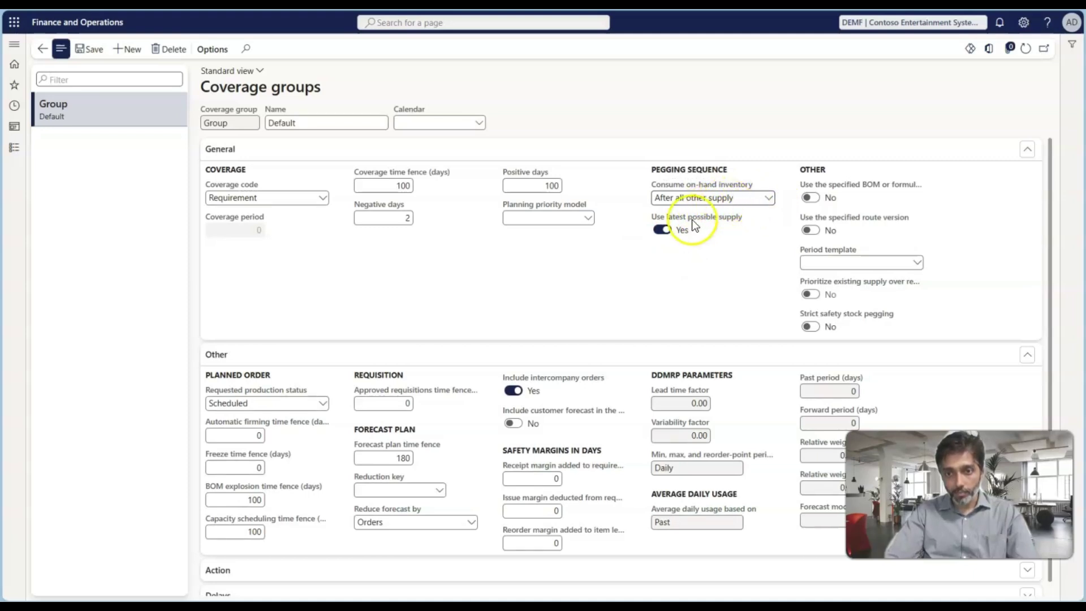
{"action": "left_click", "coordinate": [768, 198]}
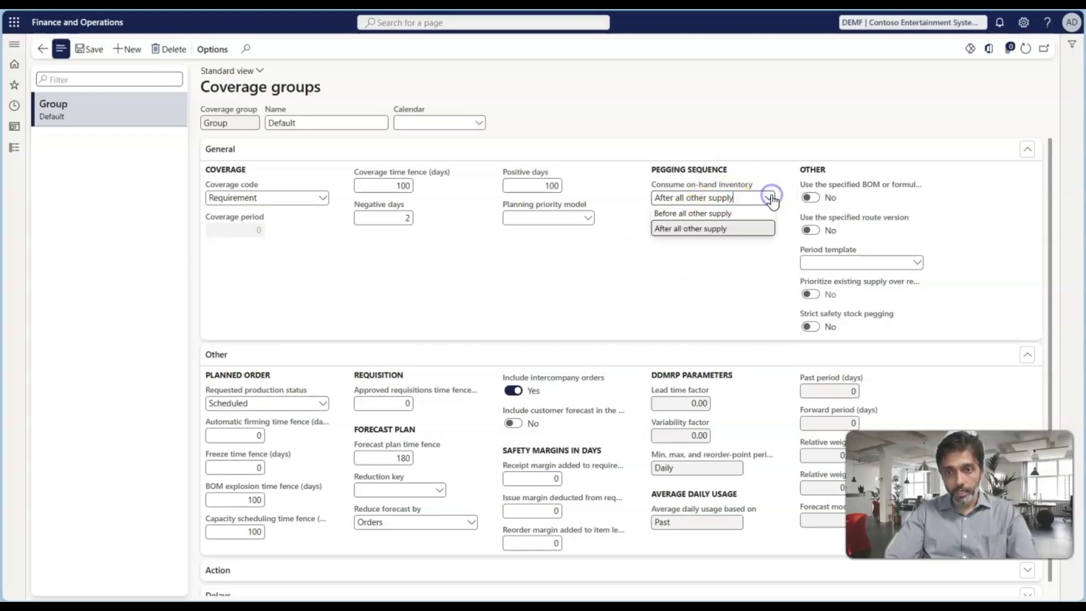
{"action": "left_click", "coordinate": [693, 229]}
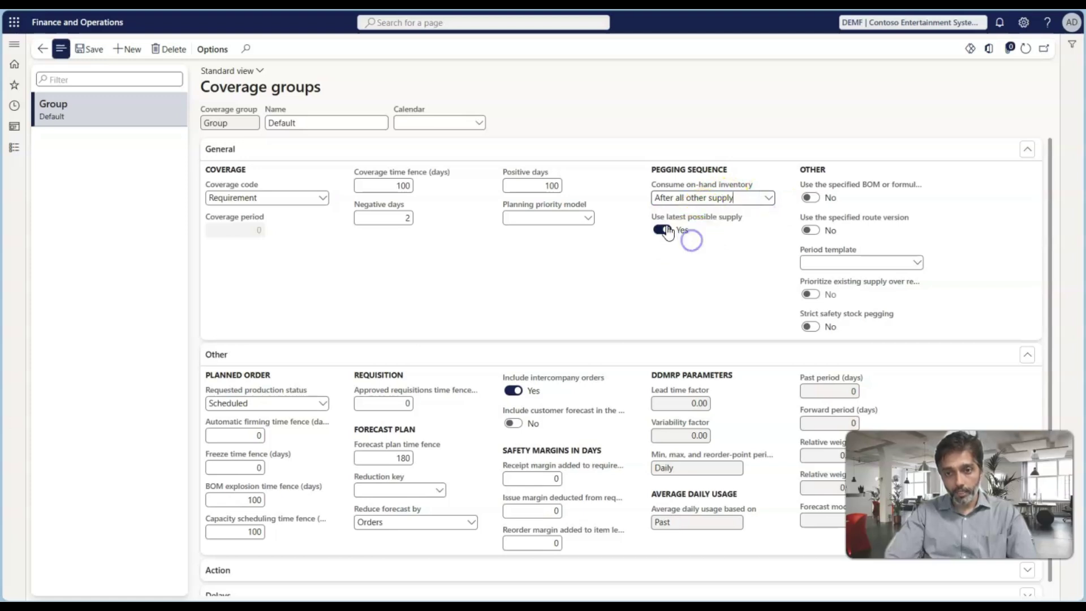
{"action": "left_click", "coordinate": [769, 198]}
{"action": "left_click", "coordinate": [687, 262]}
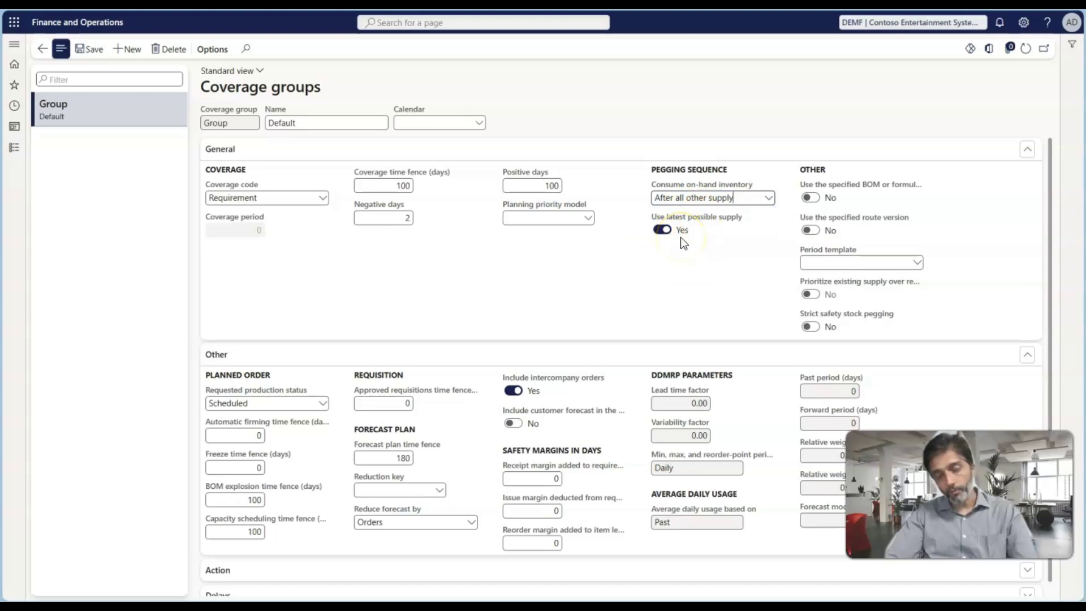
{"action": "left_click", "coordinate": [578, 273]}
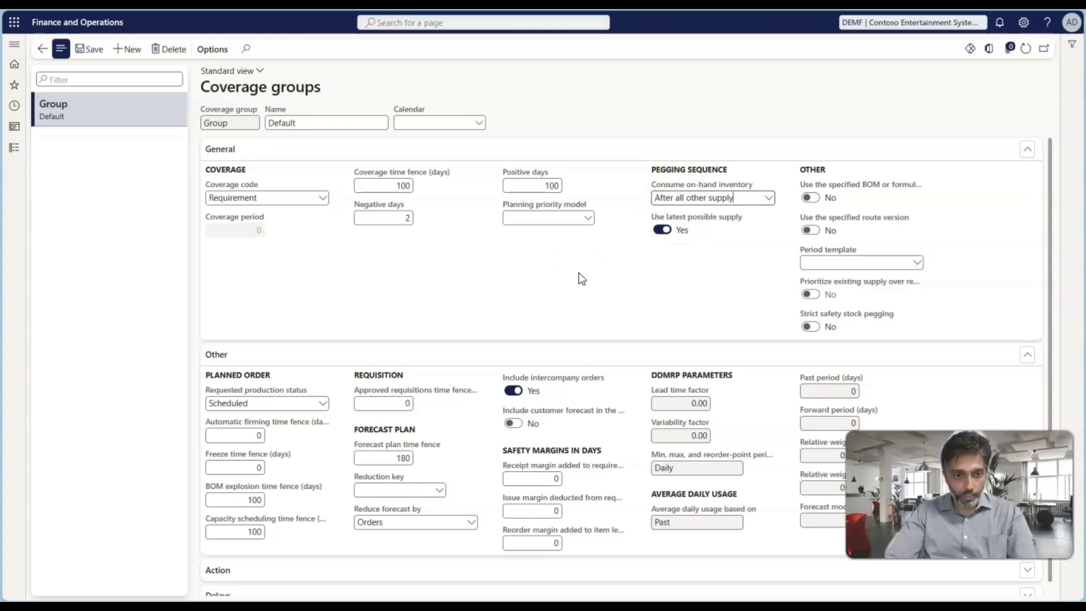
- Switch to the slideshow and advance to the table comparing on-hand consumption with the latest supply settings
{"action": "key", "text": "alt+Tab"}
{"action": "key", "text": "alt+Tab"}
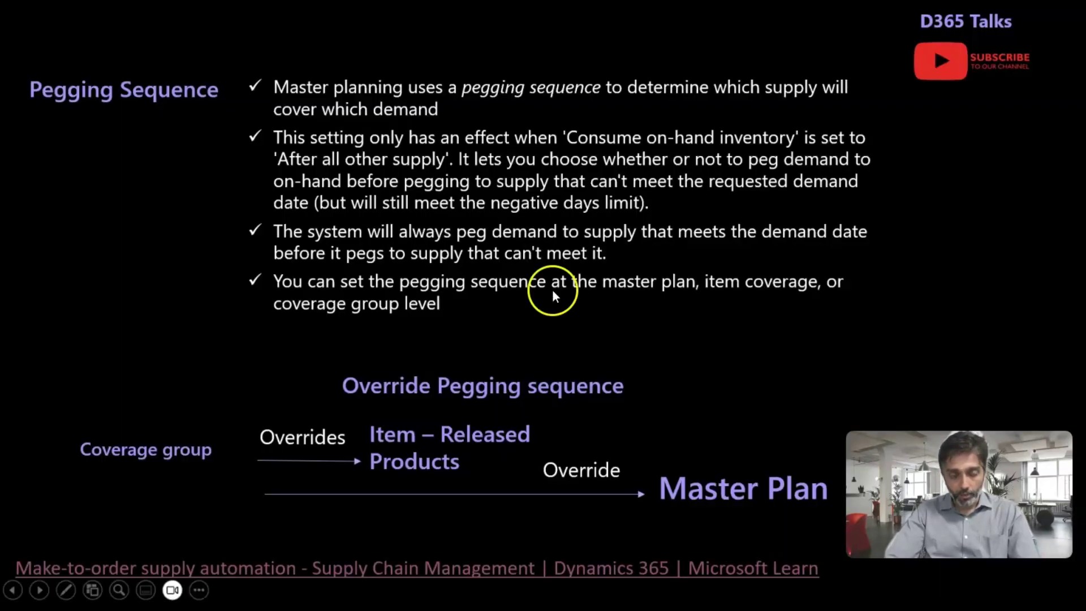
{"action": "left_click", "coordinate": [488, 296]}
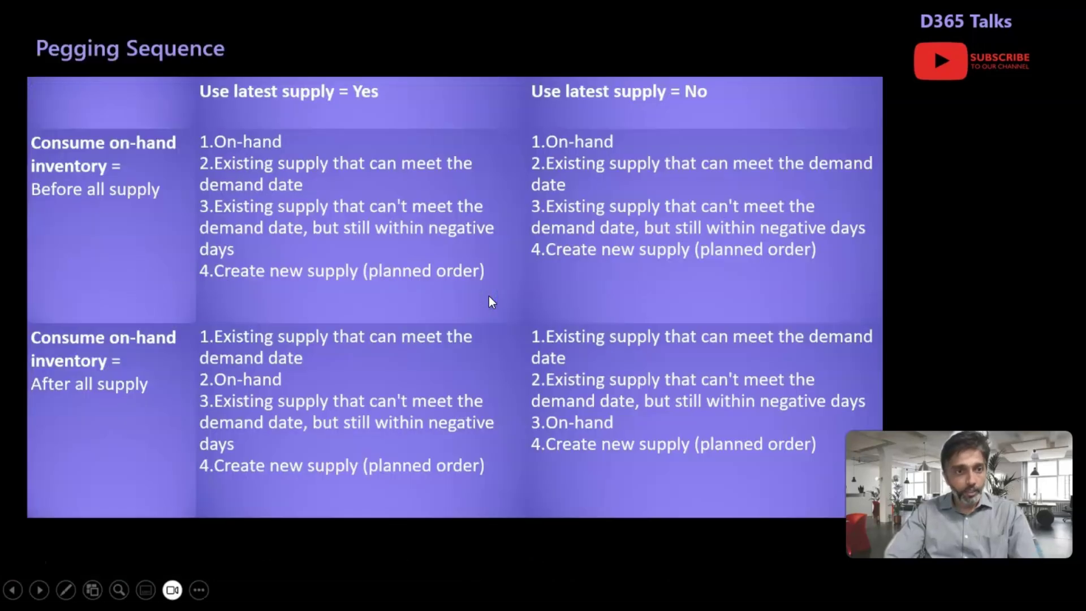
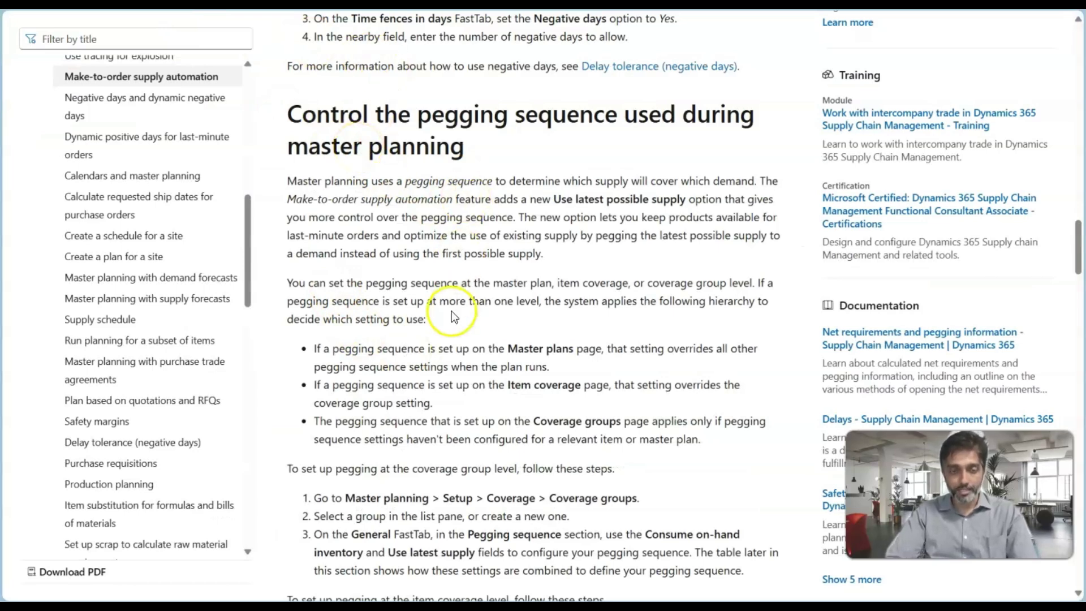
- Read the Make-to-order supply automation documentation, examining the pegging sequence section, its combination table and the fulfillment policy section
{"action": "scroll", "coordinate": [450, 311], "scroll_direction": "down", "scroll_amount": 1}
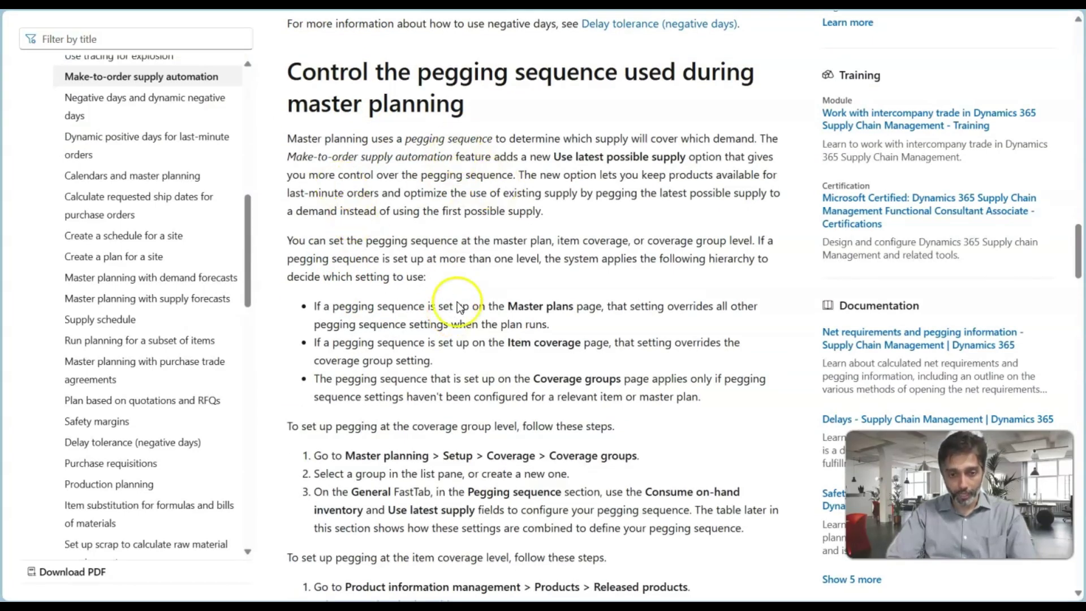
{"action": "scroll", "coordinate": [455, 291], "scroll_direction": "up", "scroll_amount": 5}
{"action": "scroll", "coordinate": [458, 311], "scroll_direction": "up", "scroll_amount": 20}
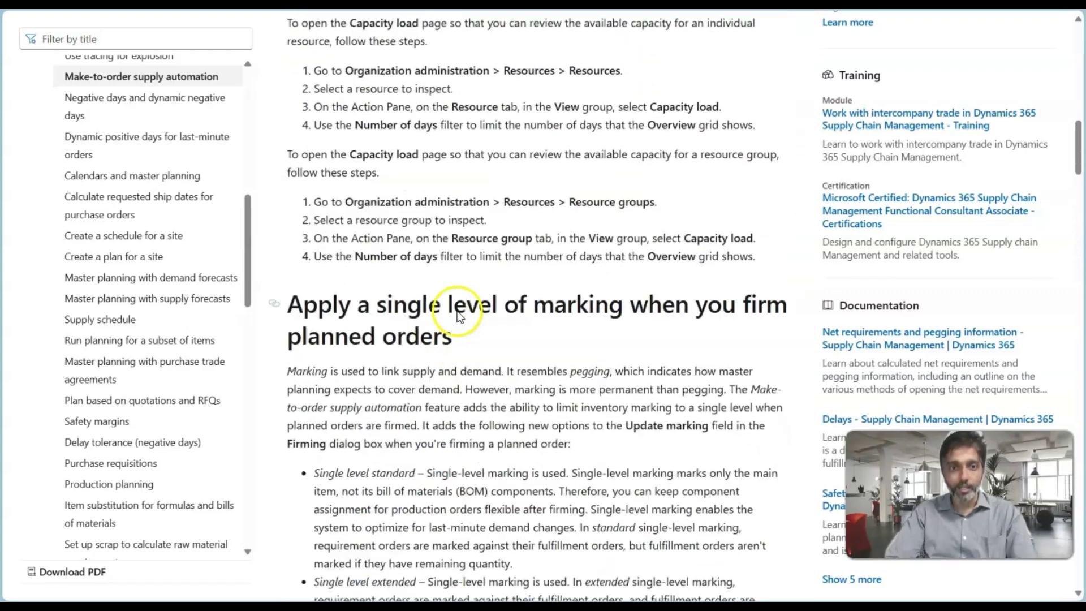
{"action": "scroll", "coordinate": [458, 310], "scroll_direction": "up", "scroll_amount": 5}
{"action": "scroll", "coordinate": [457, 310], "scroll_direction": "down", "scroll_amount": 6}
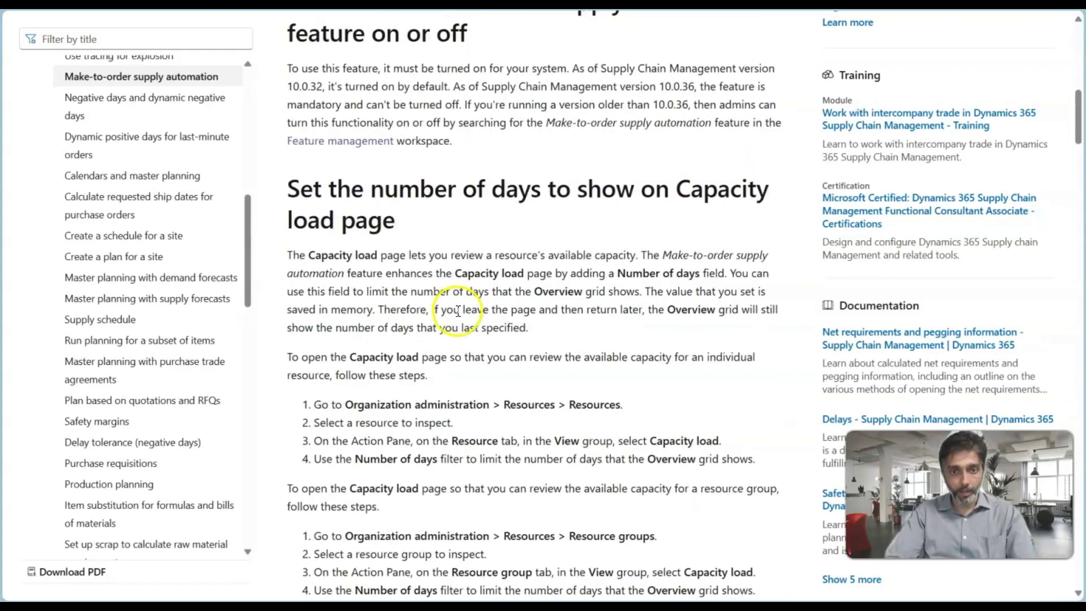
{"action": "scroll", "coordinate": [456, 311], "scroll_direction": "down", "scroll_amount": 15}
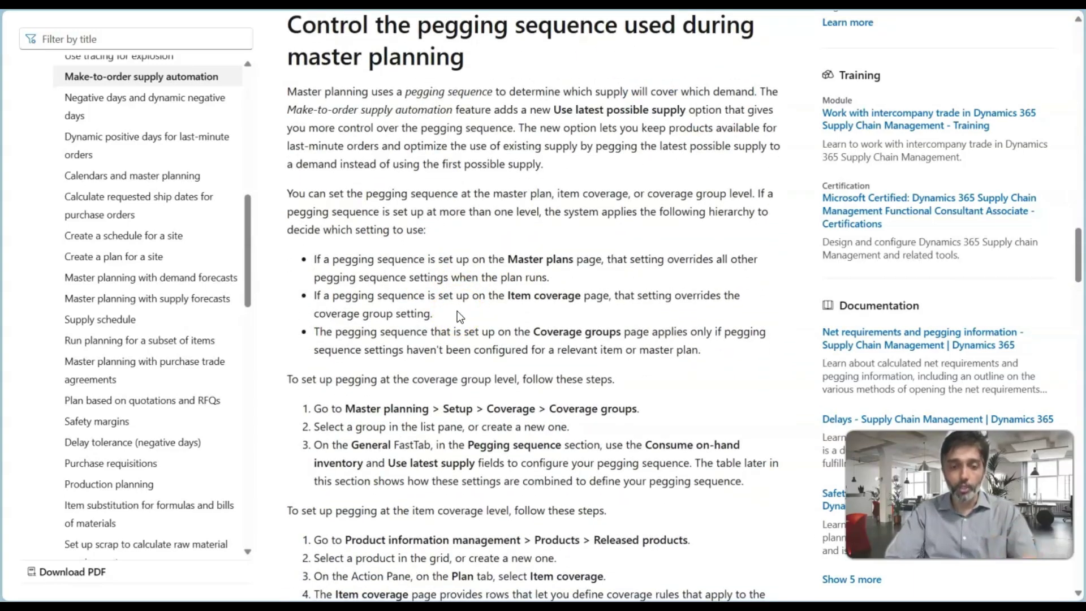
{"action": "scroll", "coordinate": [457, 310], "scroll_direction": "down", "scroll_amount": 8}
{"action": "scroll", "coordinate": [456, 311], "scroll_direction": "down", "scroll_amount": 5}
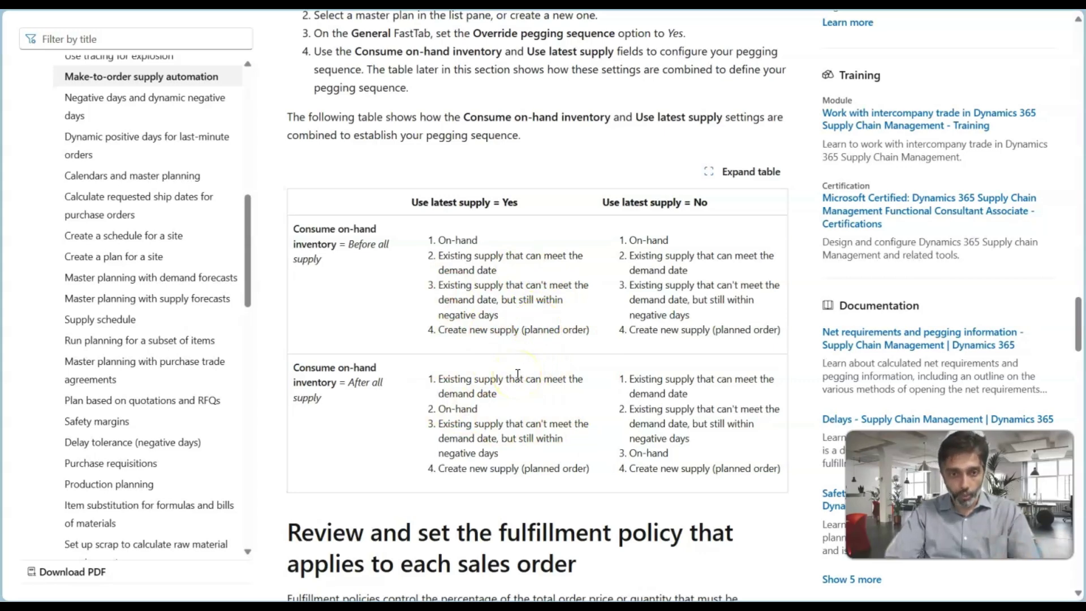
{"action": "scroll", "coordinate": [517, 374], "scroll_direction": "down", "scroll_amount": 5}
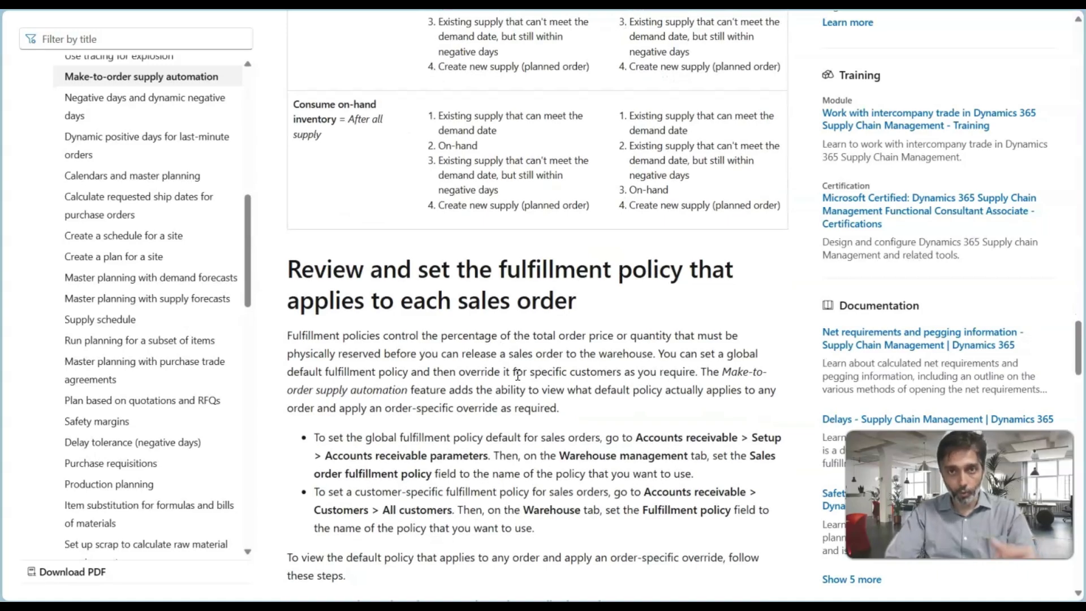
{"action": "scroll", "coordinate": [518, 374], "scroll_direction": "down", "scroll_amount": 7}
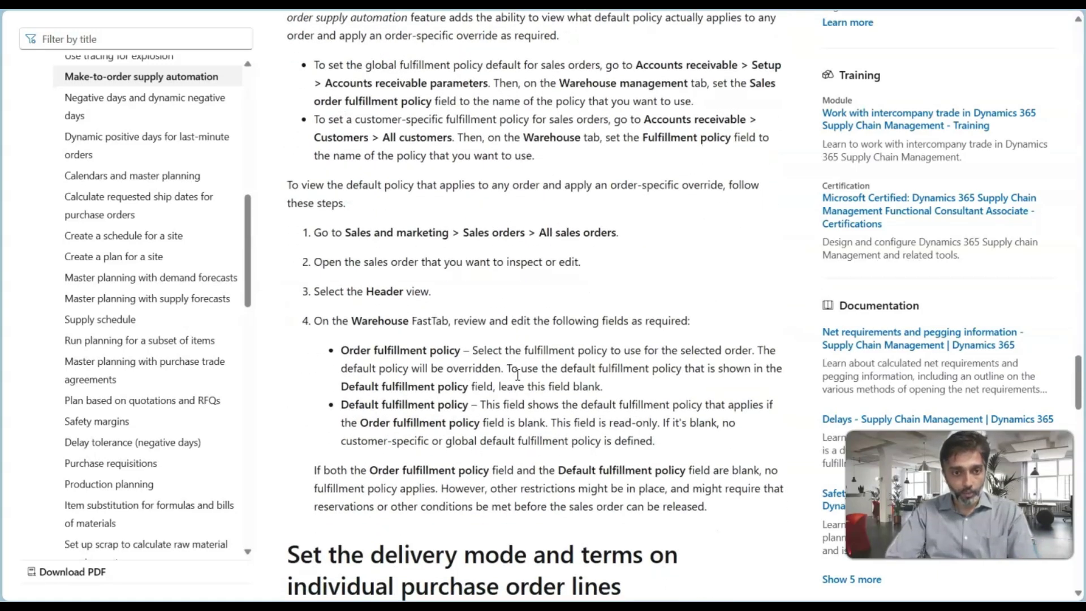
- Advance the slideshow to the slide on specified BOM, formula and route versions, and switch back to the Coverage groups page
{"action": "key", "text": "alt+Tab"}
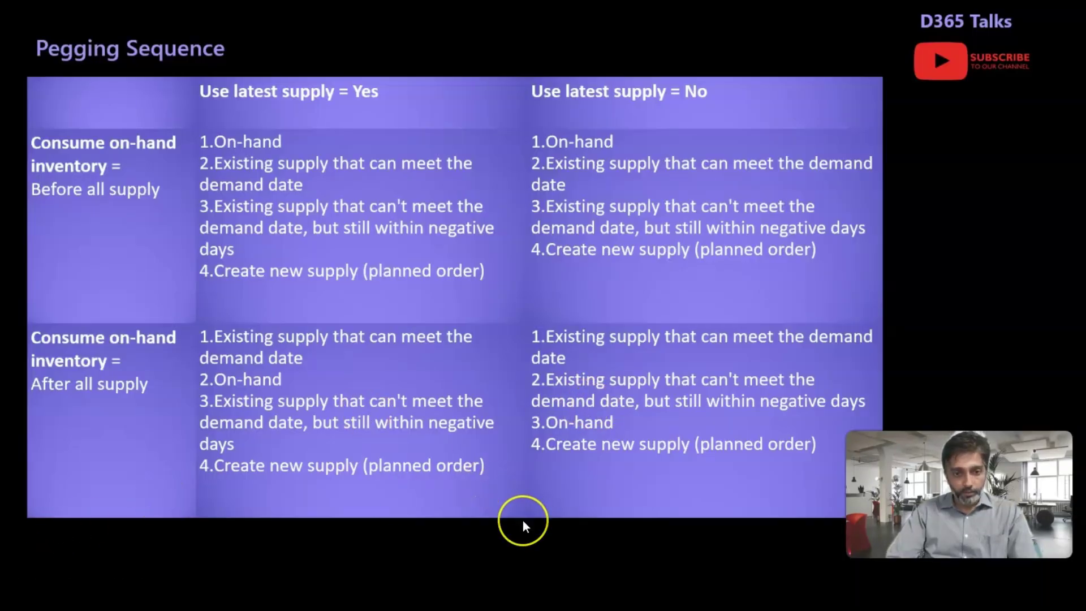
{"action": "left_click", "coordinate": [917, 270]}
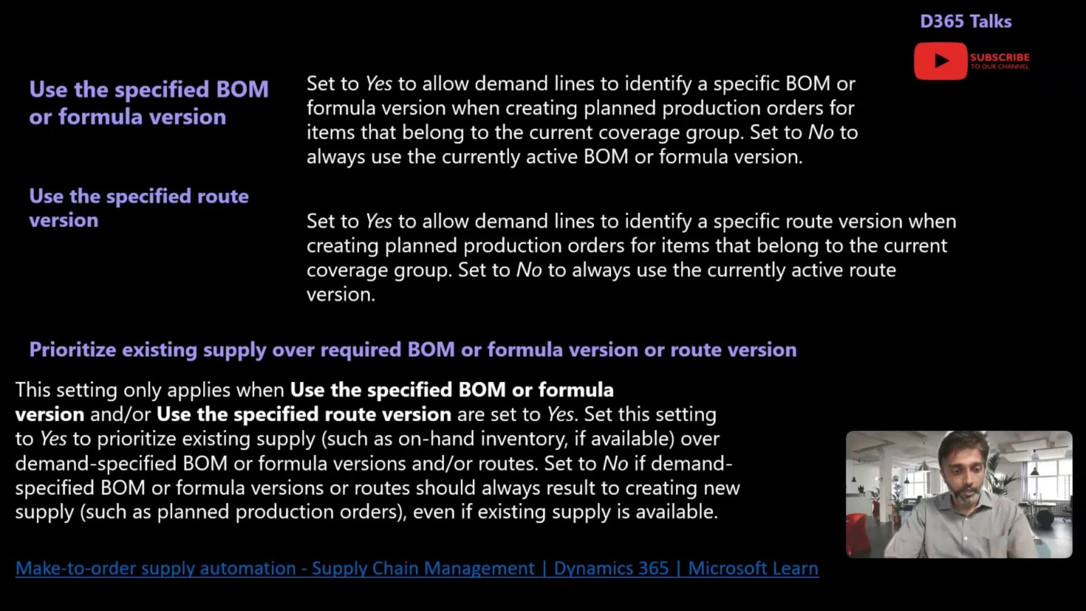
{"action": "key", "text": "alt+Tab"}
{"action": "key", "text": "alt+Tab"}
{"action": "key", "text": "alt+Tab"}
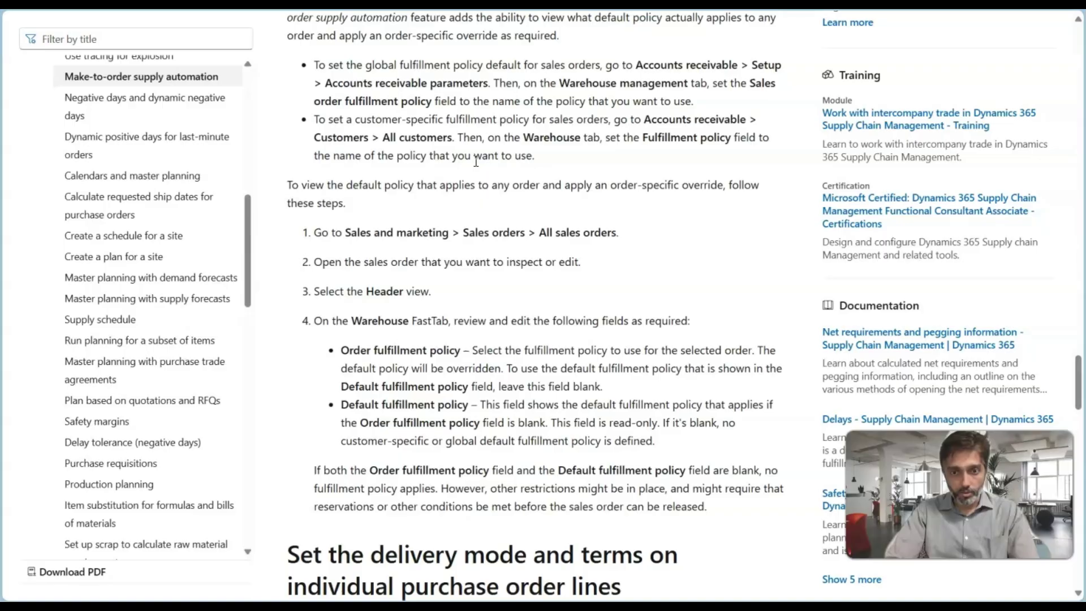
{"action": "key", "text": "alt+Tab"}
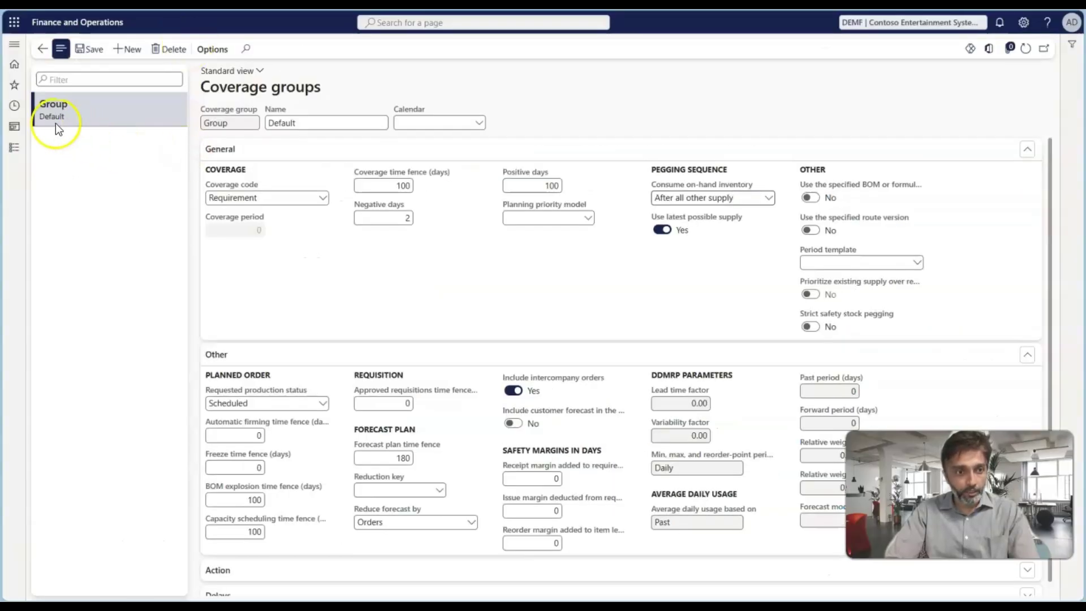
{"action": "left_click", "coordinate": [15, 148]}
{"action": "scroll", "coordinate": [85, 284], "scroll_direction": "down", "scroll_amount": 6}
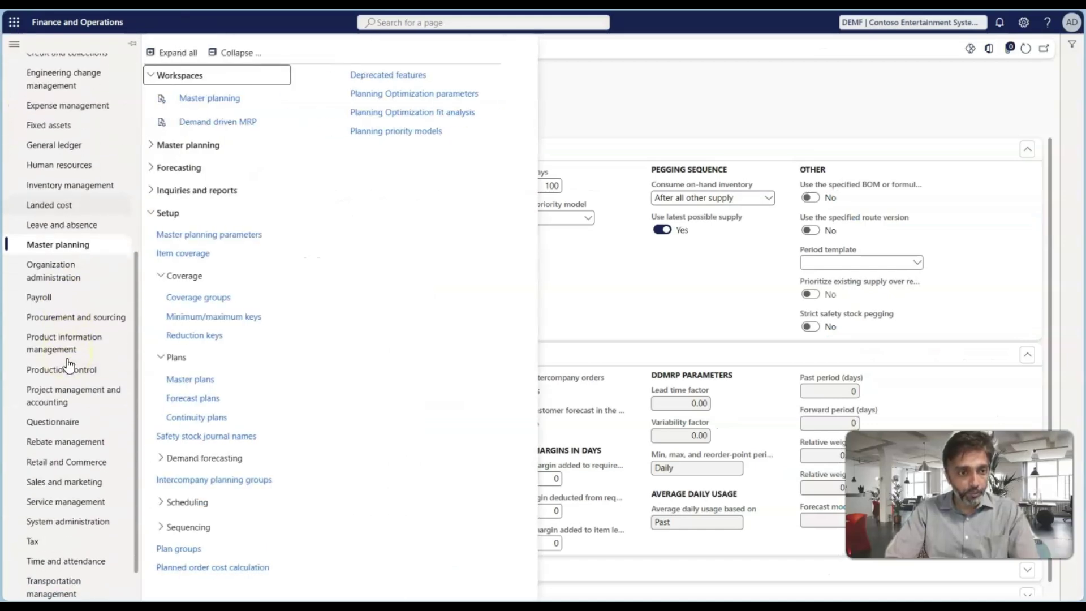
{"action": "left_click", "coordinate": [637, 290]}
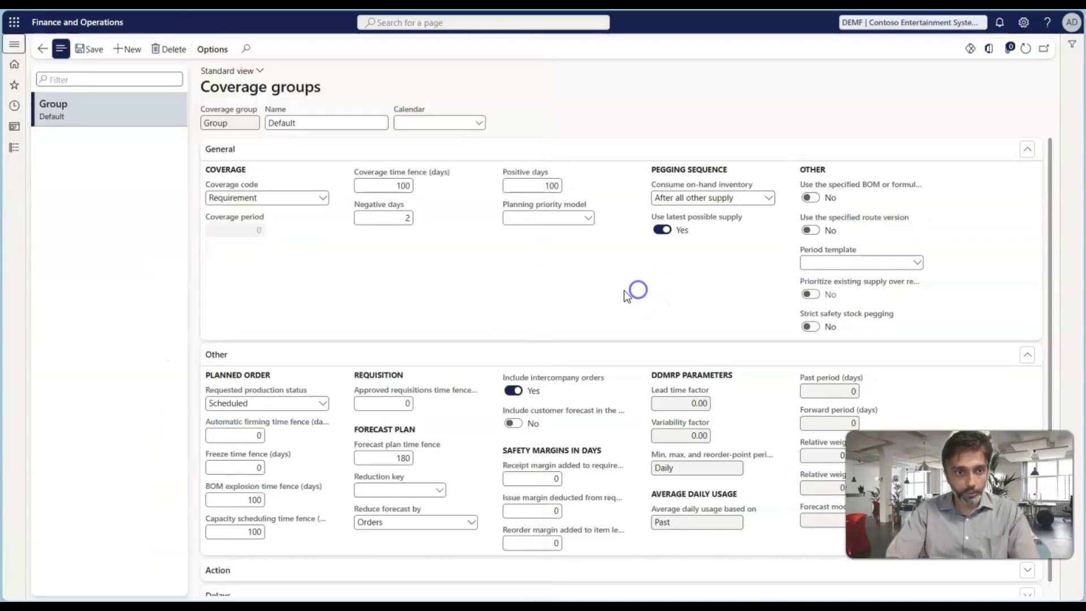
- Reopen the Coverage groups setup in Master planning and put the Default group into edit mode
{"action": "left_click", "coordinate": [10, 152]}
{"action": "scroll", "coordinate": [82, 383], "scroll_direction": "down", "scroll_amount": 6}
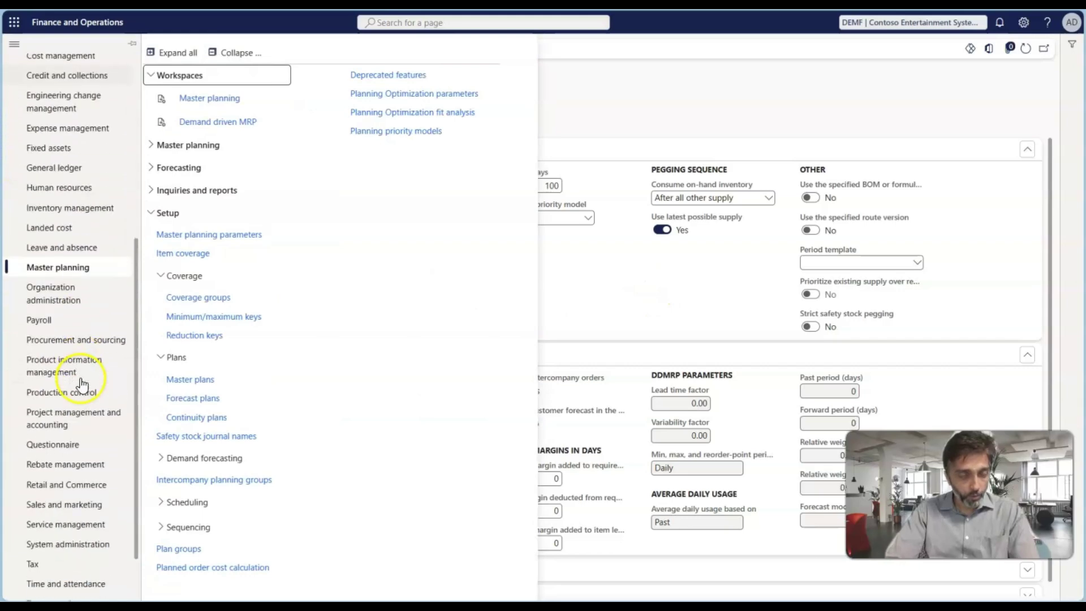
{"action": "left_click", "coordinate": [215, 300]}
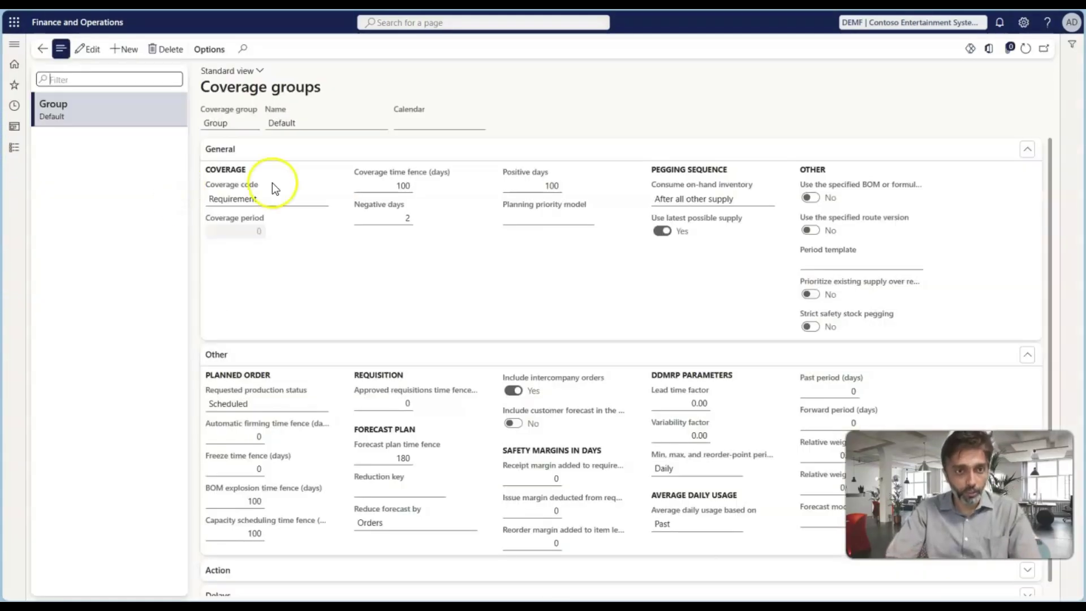
{"action": "left_click", "coordinate": [325, 195]}
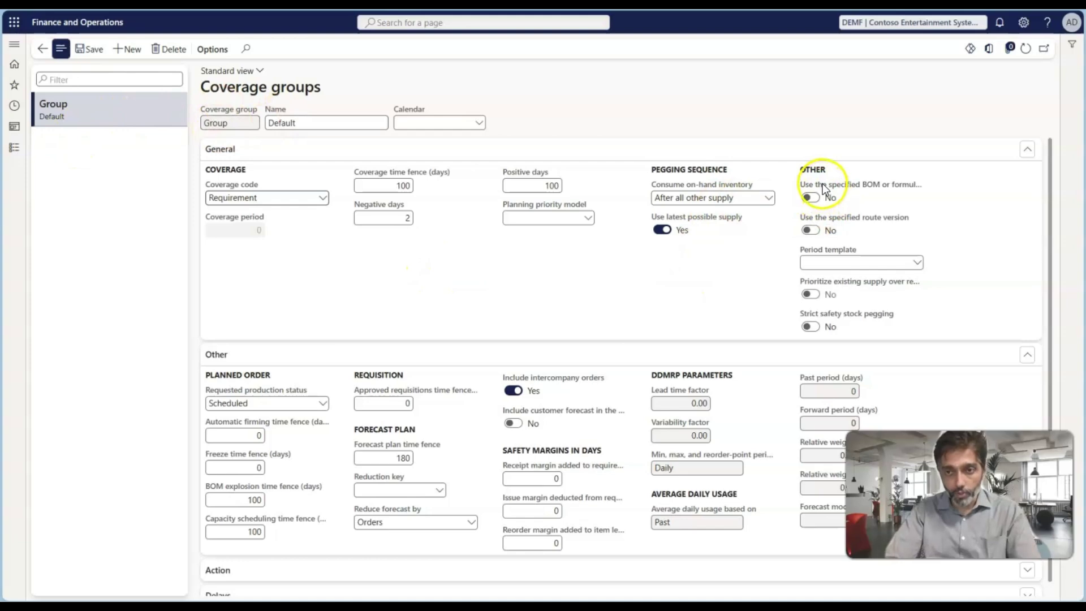
- Try the Default group's option to use the specified BOM or formula version, switching it to Yes and back to No
{"action": "mouse_move", "coordinate": [823, 185]}
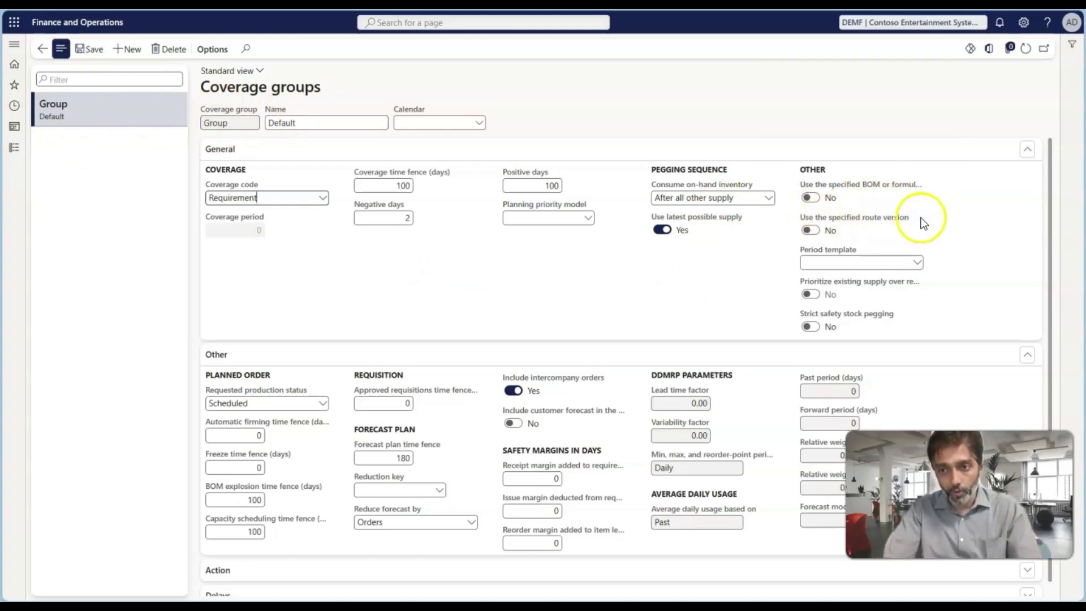
{"action": "left_click", "coordinate": [810, 198]}
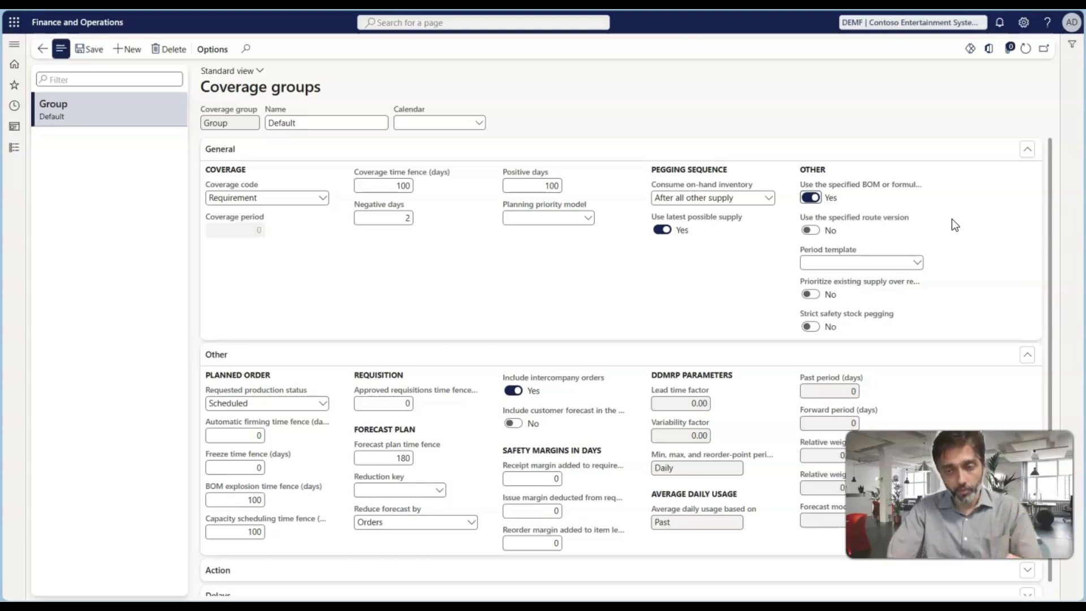
{"action": "left_click", "coordinate": [852, 237]}
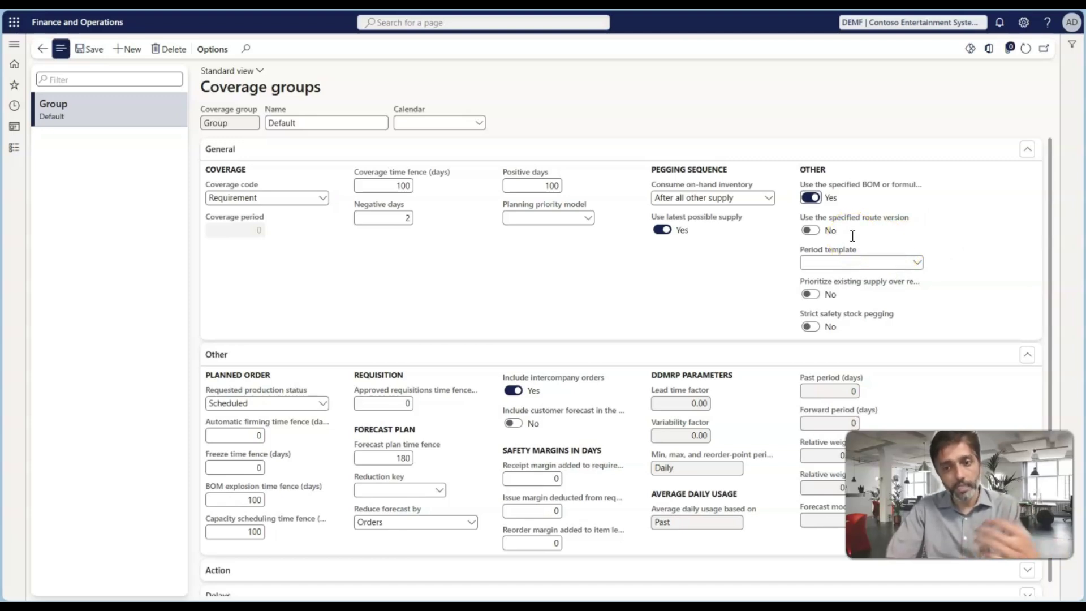
{"action": "left_click", "coordinate": [541, 259]}
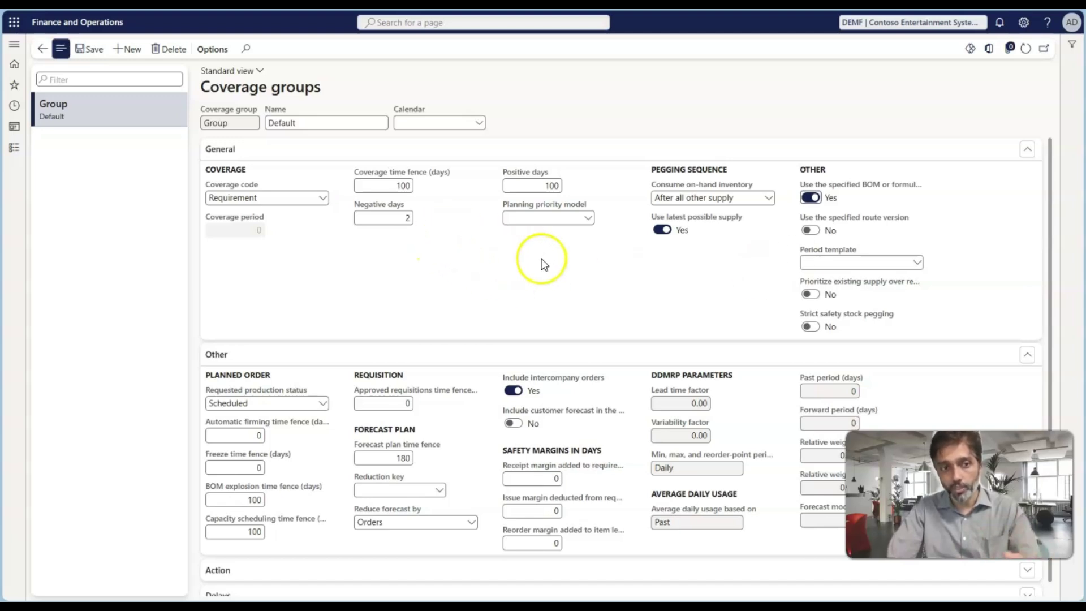
{"action": "left_click", "coordinate": [820, 233]}
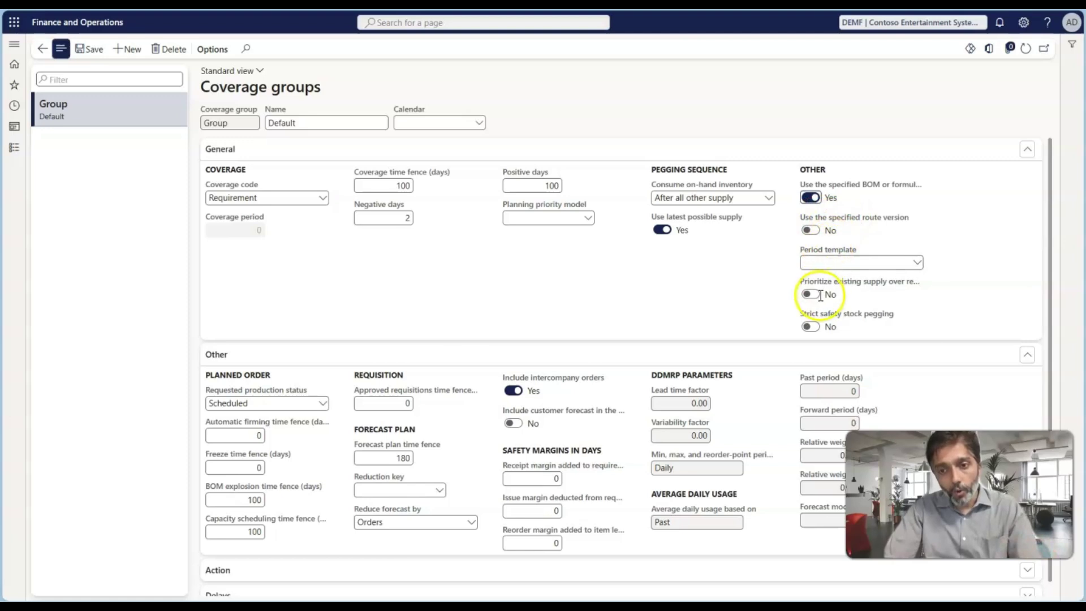
{"action": "mouse_move", "coordinate": [865, 282]}
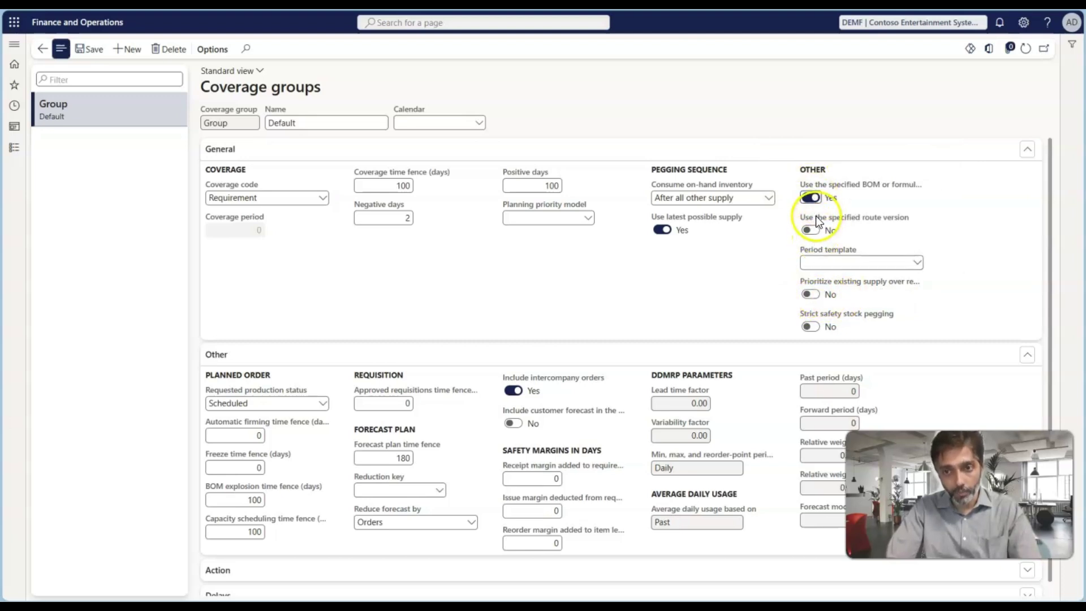
{"action": "left_click", "coordinate": [809, 198]}
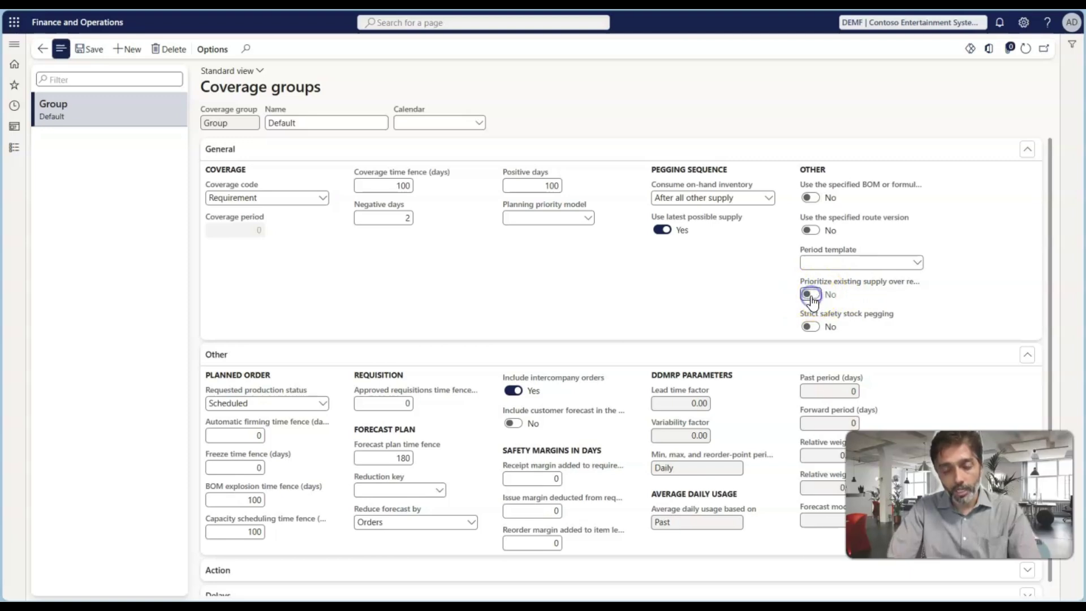
- Set the Default group's specified route version, specified BOM or formula version, and prioritize existing supply options to Yes, dismissing the Dataverse notification
{"action": "left_click", "coordinate": [811, 230]}
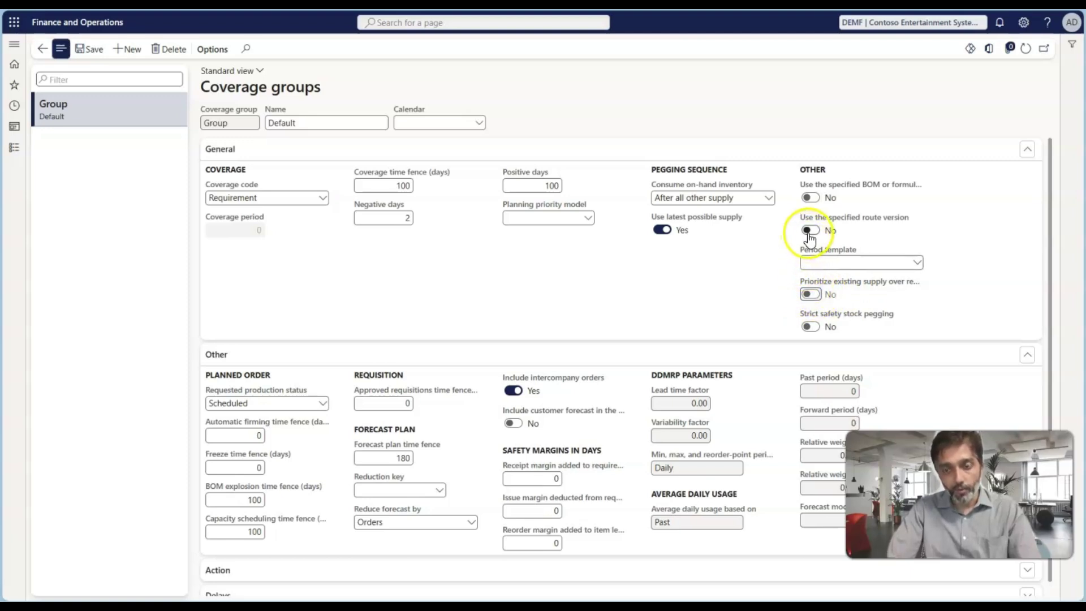
{"action": "left_click", "coordinate": [810, 197]}
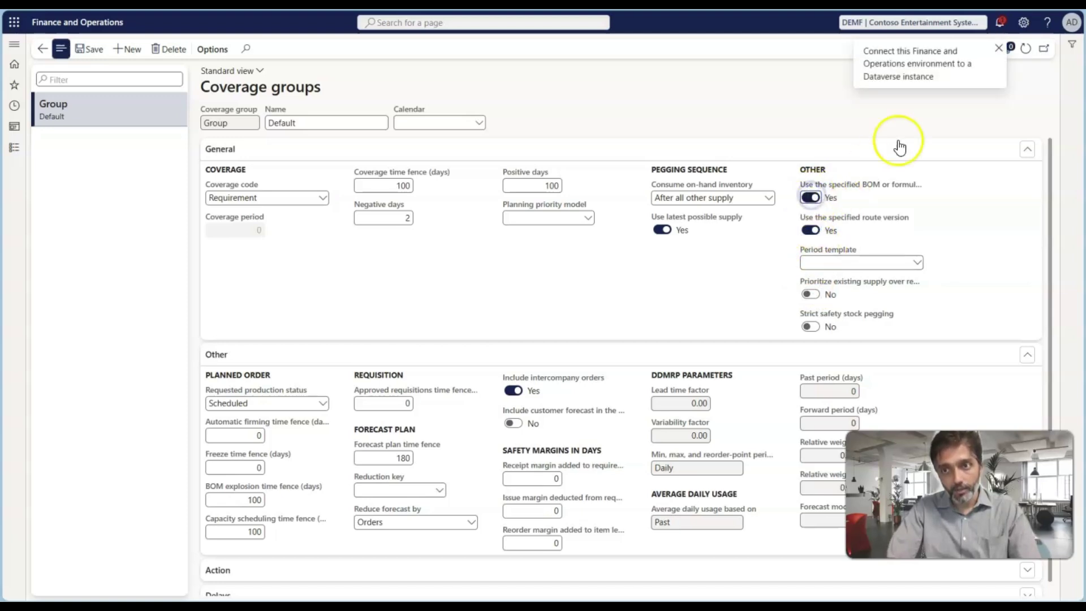
{"action": "left_click", "coordinate": [997, 48]}
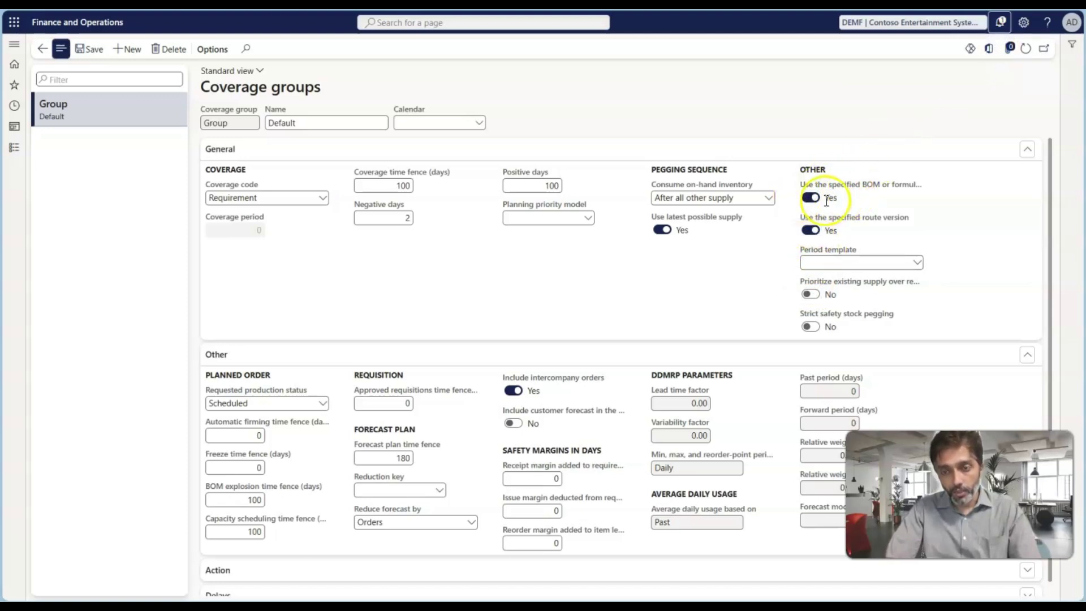
{"action": "left_click", "coordinate": [809, 294]}
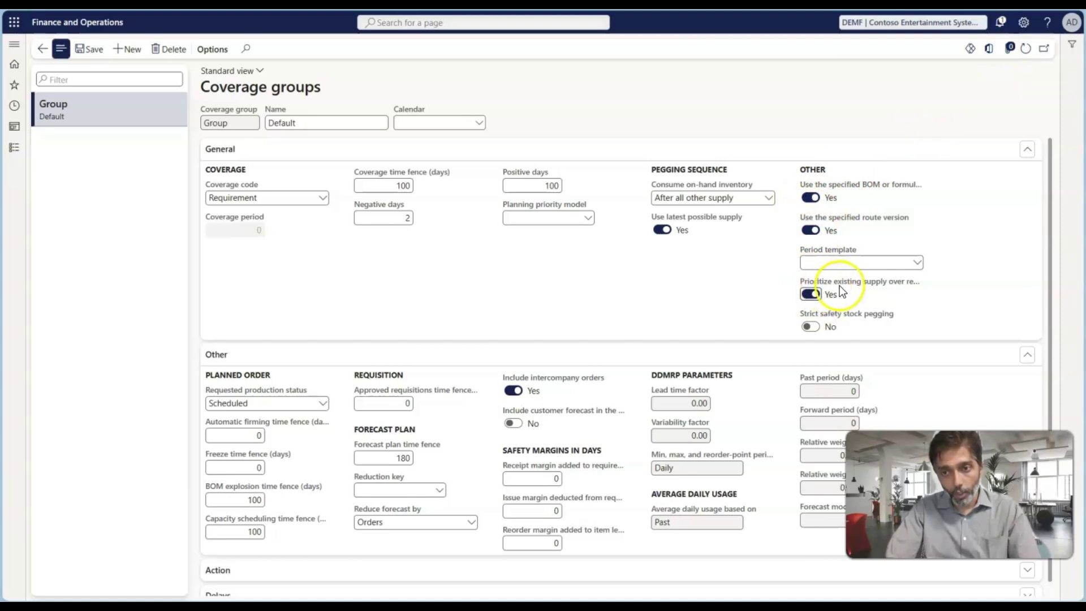
- Read the help text for prioritizing existing supply and switch to the slideshow slide explaining the version options
{"action": "mouse_move", "coordinate": [898, 282]}
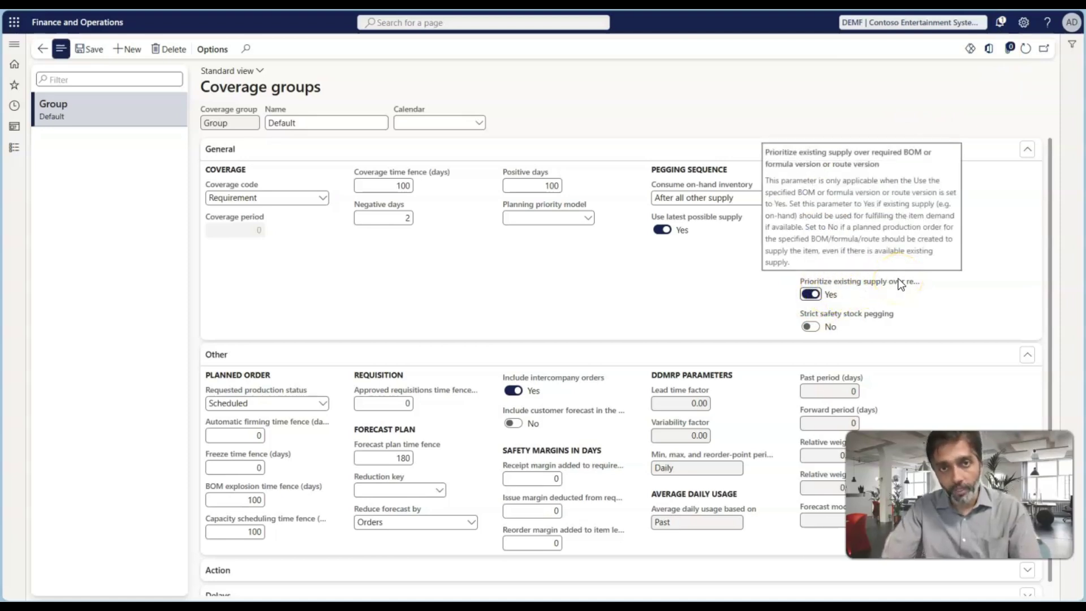
{"action": "key", "text": "alt+Tab"}
{"action": "key", "text": "alt+Tab"}
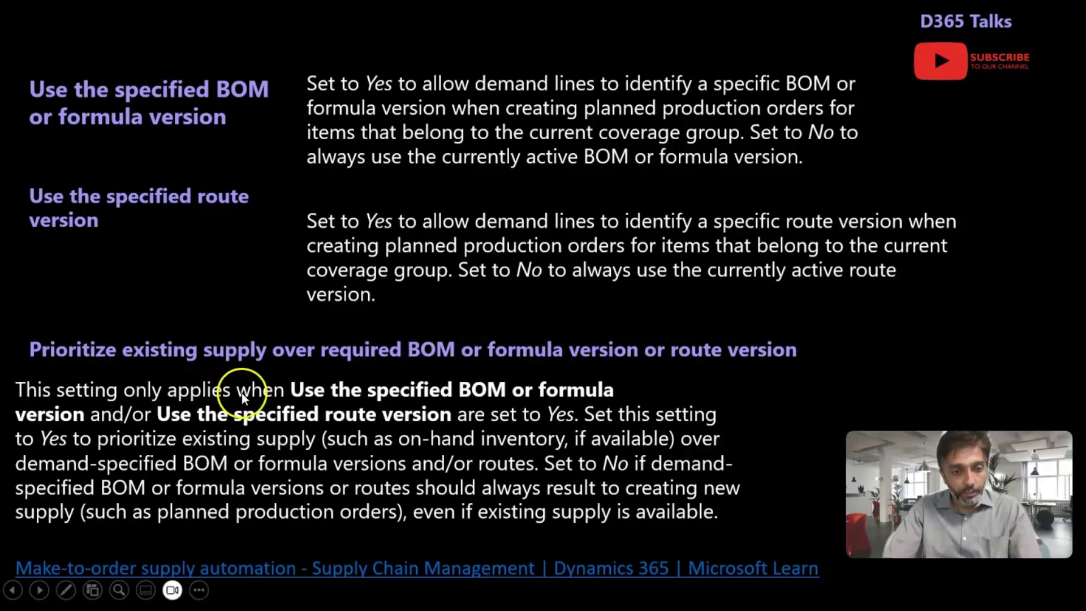